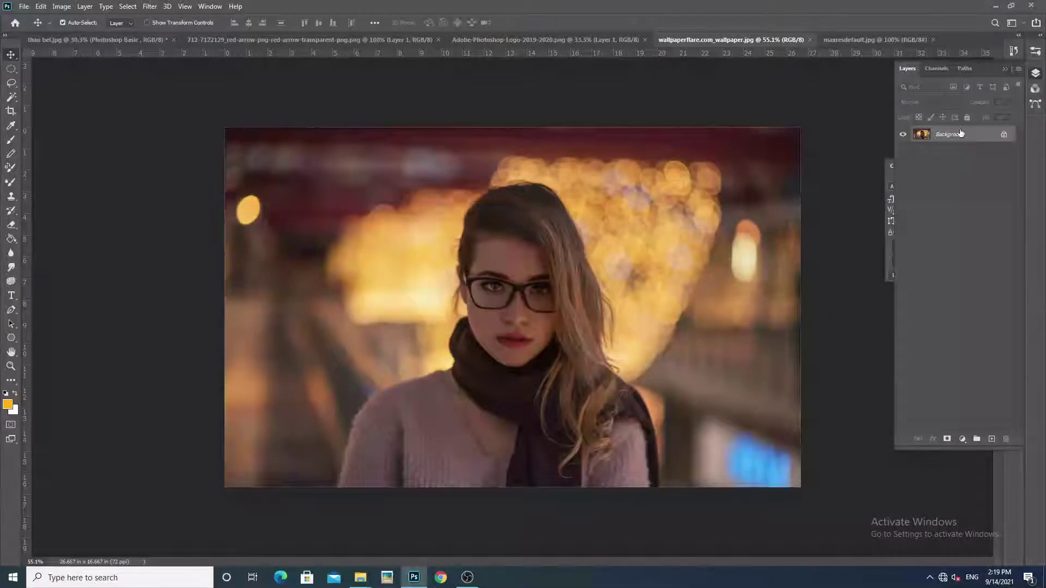
Step: Duplicate the Background layer into a Background copy layer and open the Filter menu
mouse_move(964, 135)
left_mouse_down()
mouse_move(1008, 407)
mouse_move(992, 439)
left_mouse_up()
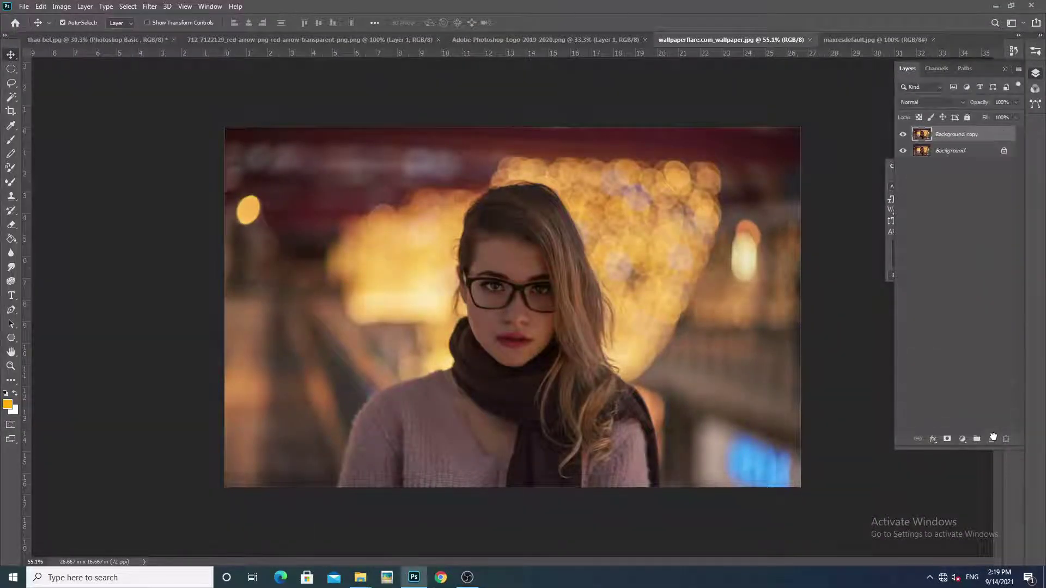
scroll(496, 281, "up", 3)
scroll(496, 282, "down", 3)
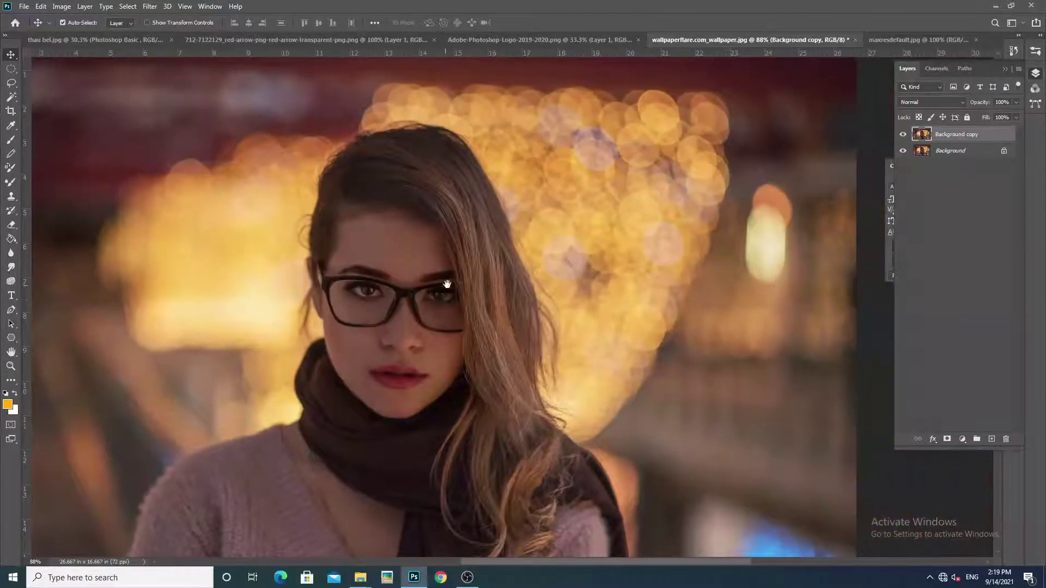
scroll(497, 318, "up", 1)
scroll(495, 313, "down", 1)
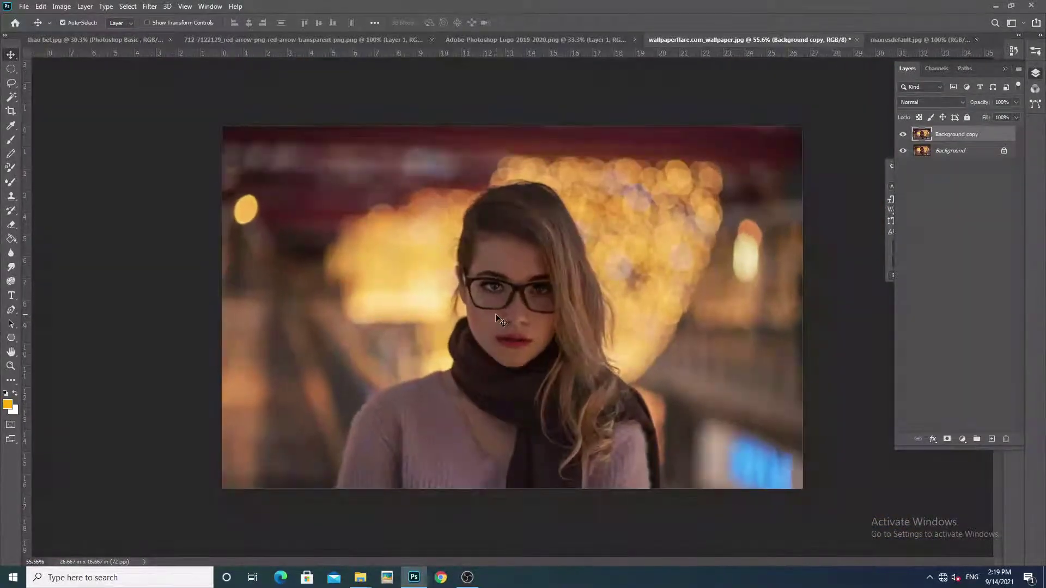
left_click(147, 7)
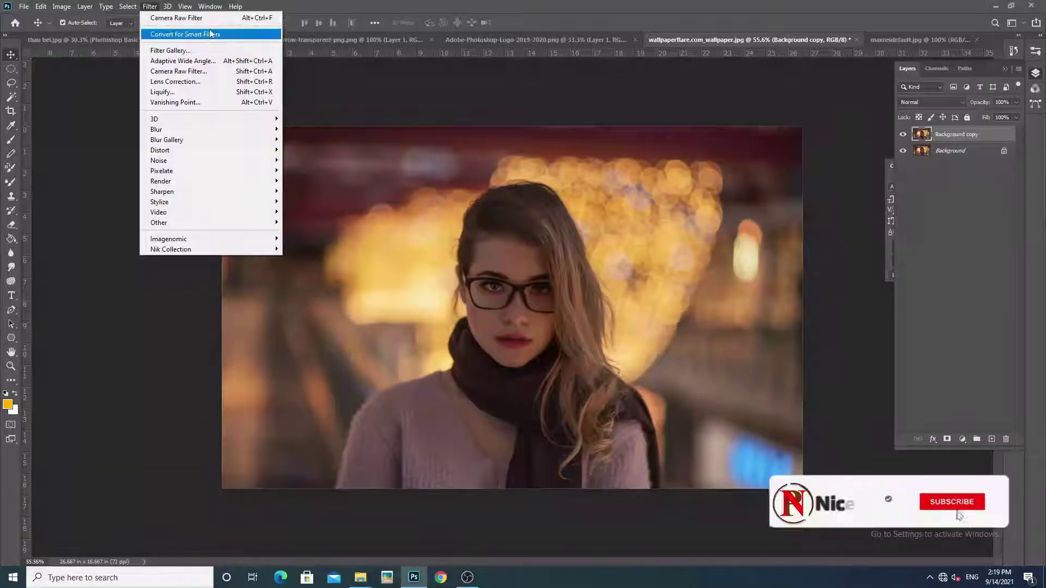
Step: In Camera Raw, set Contrast +14, Highlights -23, Shadows +67, Whites -11, Blacks +30, Texture +8
left_click(237, 71)
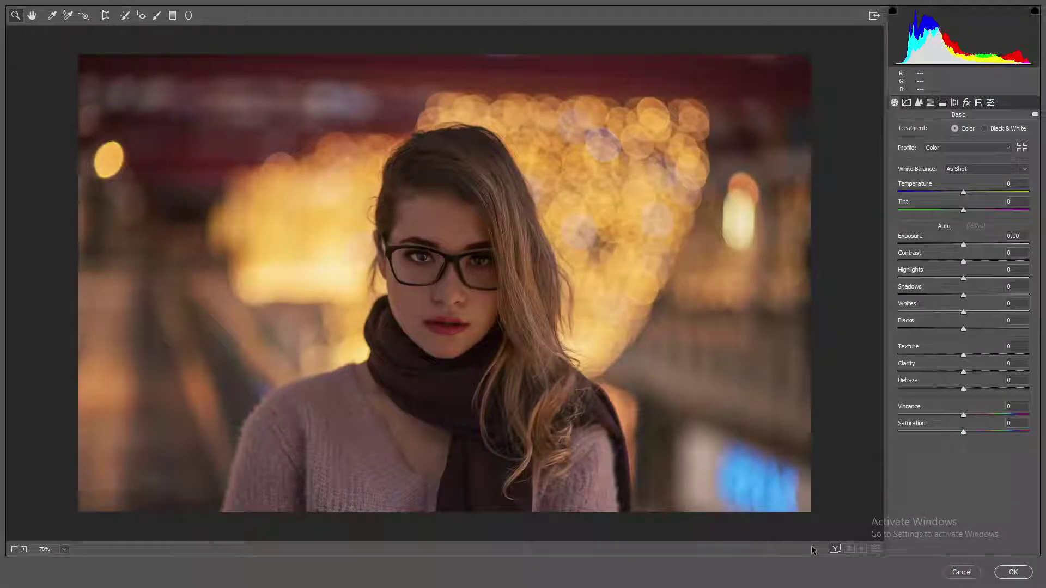
left_click(835, 548)
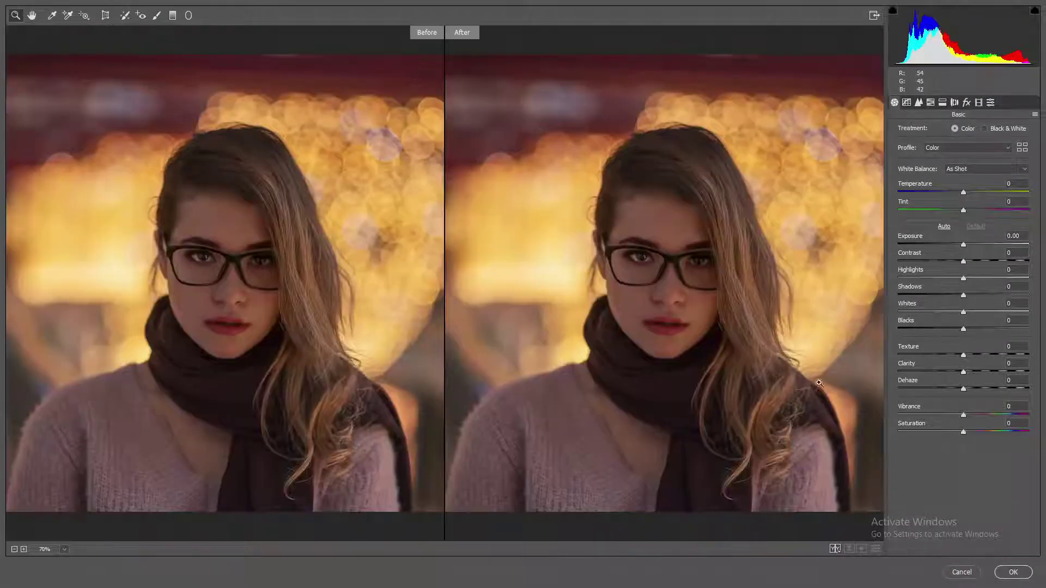
left_click(972, 260)
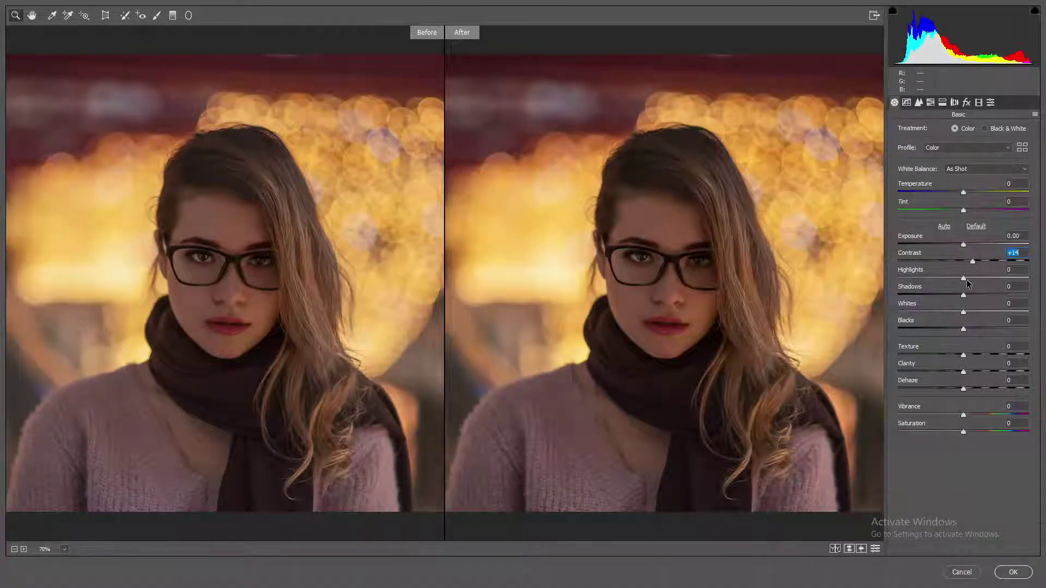
mouse_move(963, 278)
left_mouse_down()
mouse_move(949, 279)
mouse_move(1008, 295)
mouse_move(957, 312)
left_mouse_up()
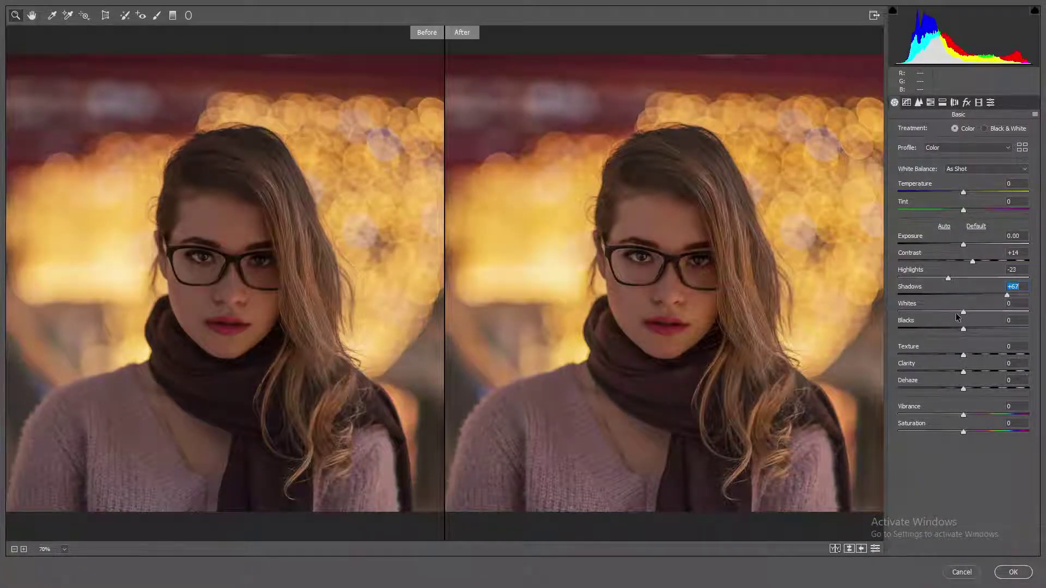
left_click(979, 329)
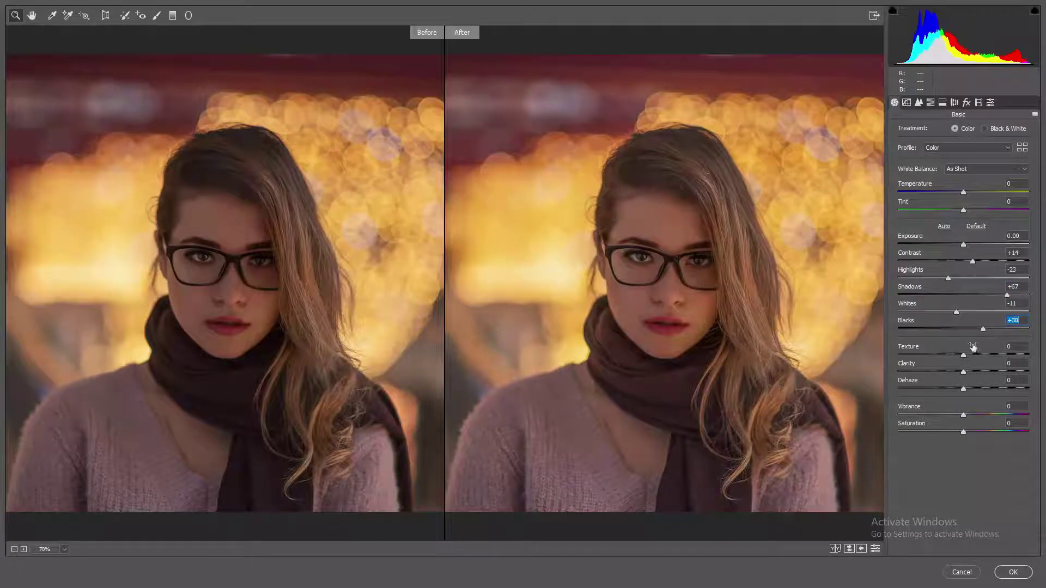
left_click_drag(963, 355, 970, 355)
left_click(907, 102)
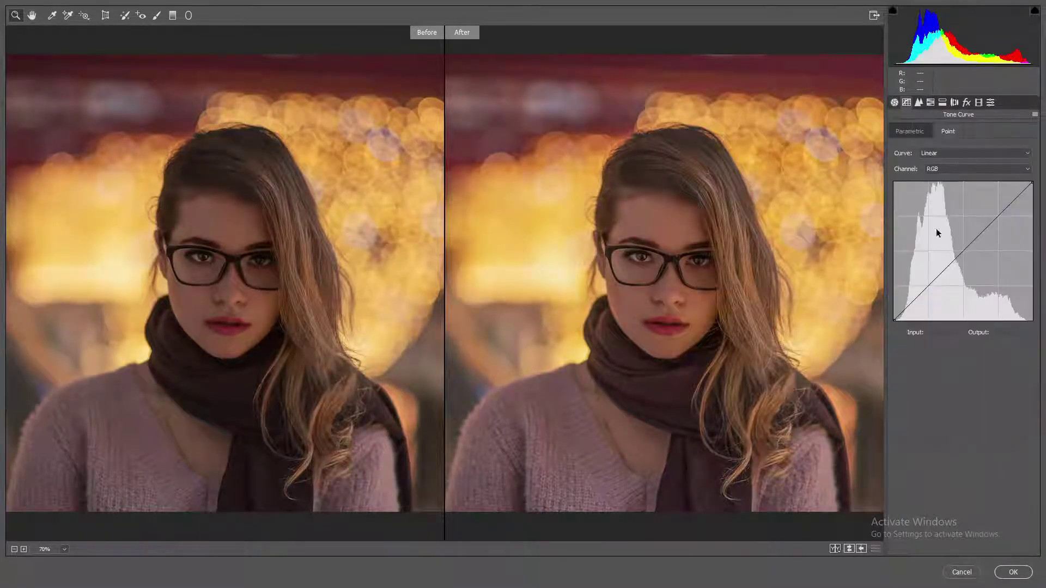
Step: Set the parametric tone curve to Darks +28 and Shadows -10
left_click(924, 131)
left_click(976, 341)
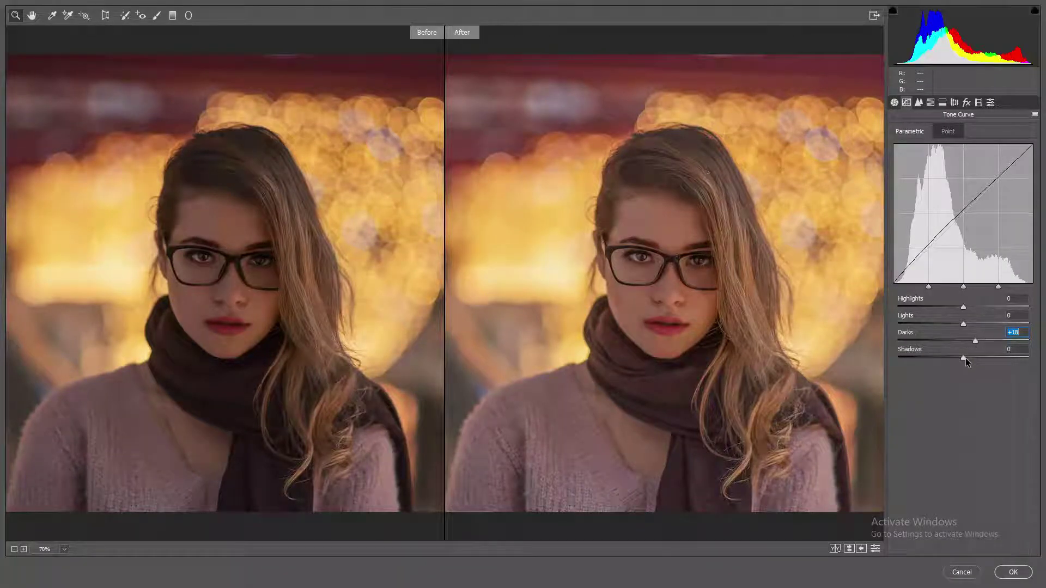
left_click_drag(965, 358, 959, 359)
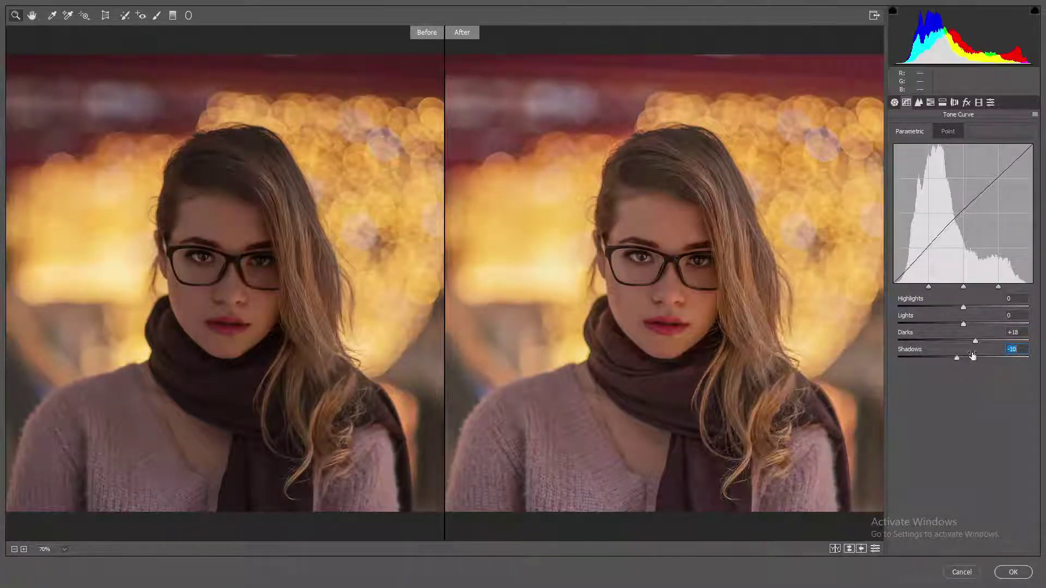
left_click_drag(978, 341, 983, 340)
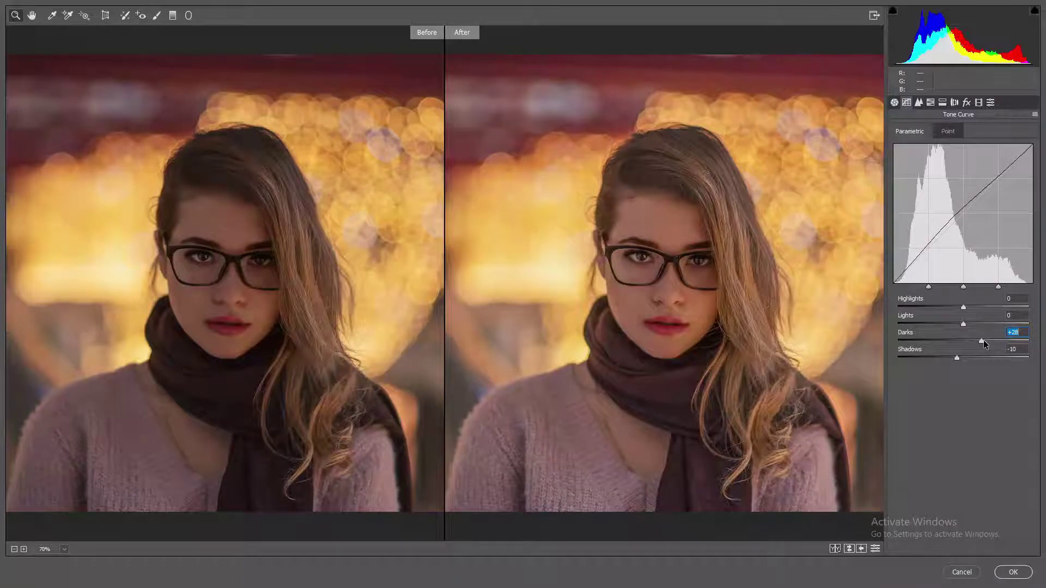
scroll(632, 272, "down", 3)
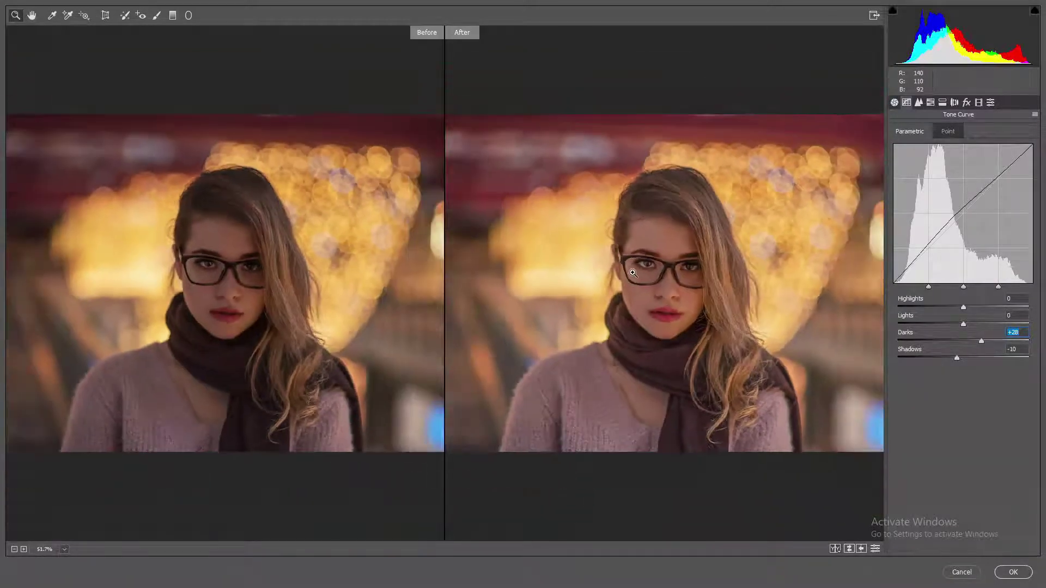
scroll(632, 272, "down", 1)
scroll(632, 272, "down", 1)
scroll(632, 273, "down", 1)
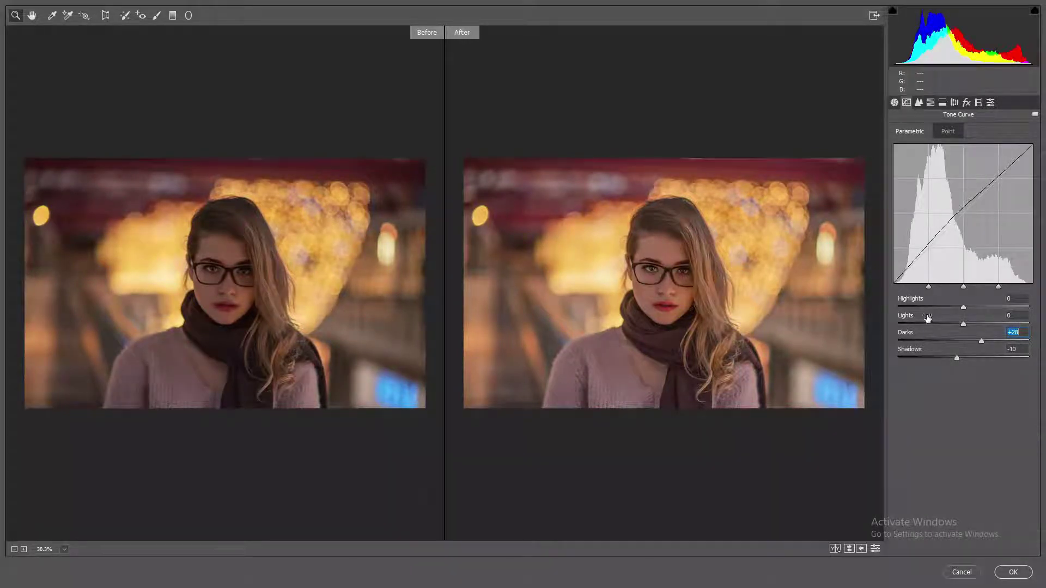
Step: Raise Exposure to +0.20 and brighten the Oranges luminance in HSL
left_click(894, 102)
left_click(963, 245)
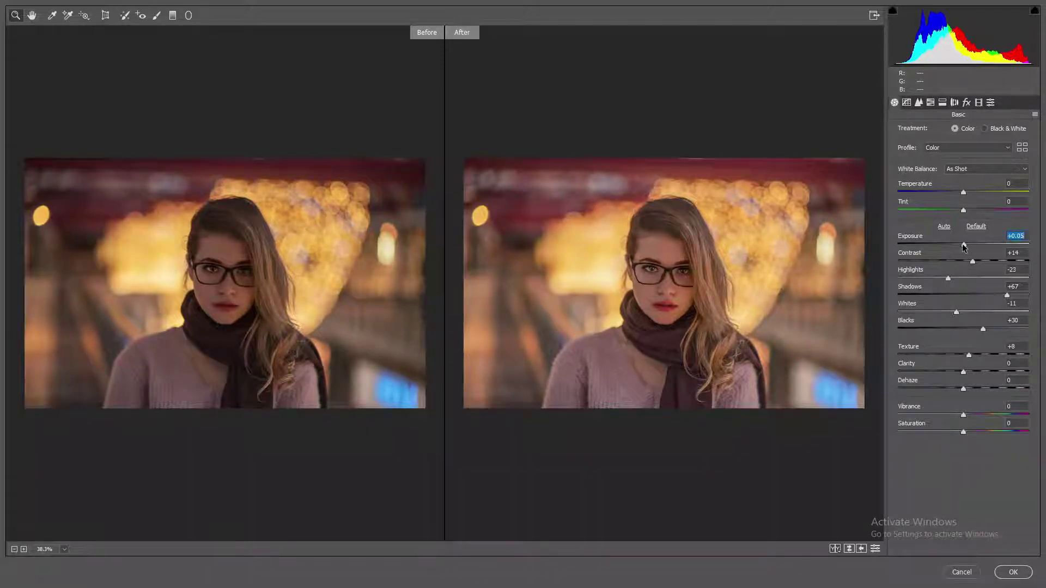
left_click_drag(963, 244, 965, 244)
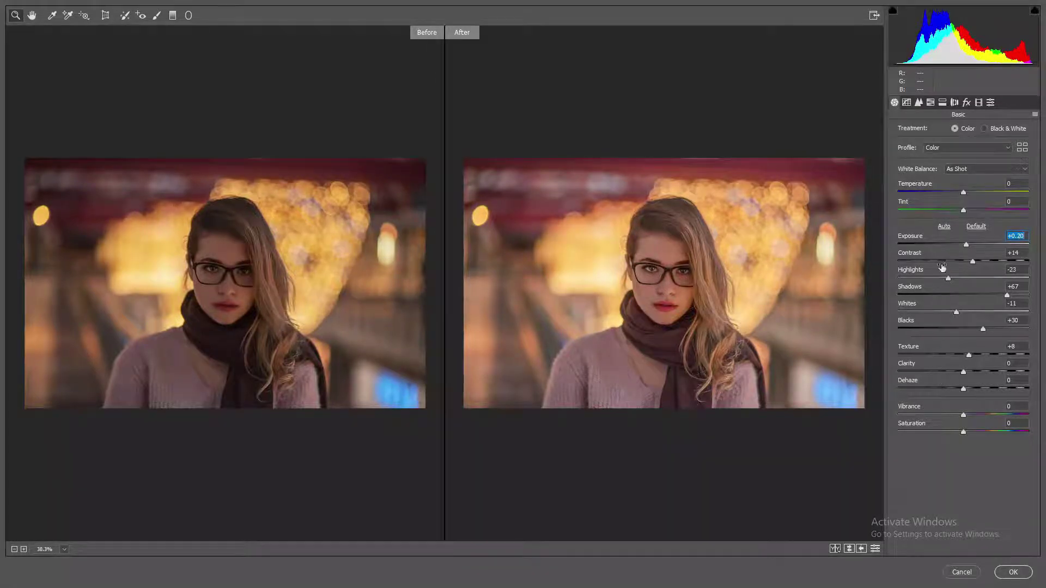
left_click(932, 103)
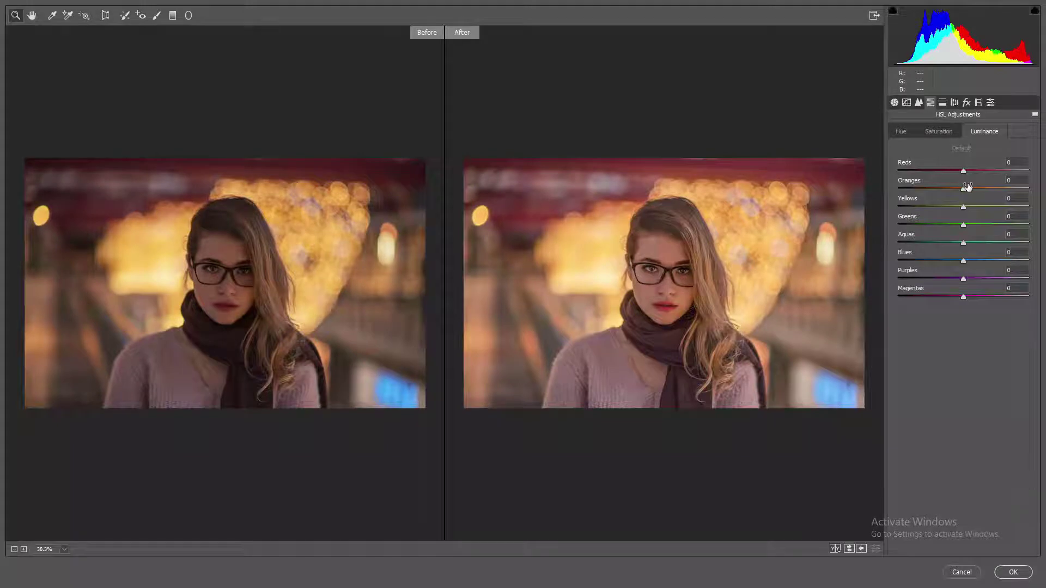
left_click_drag(963, 188, 977, 191)
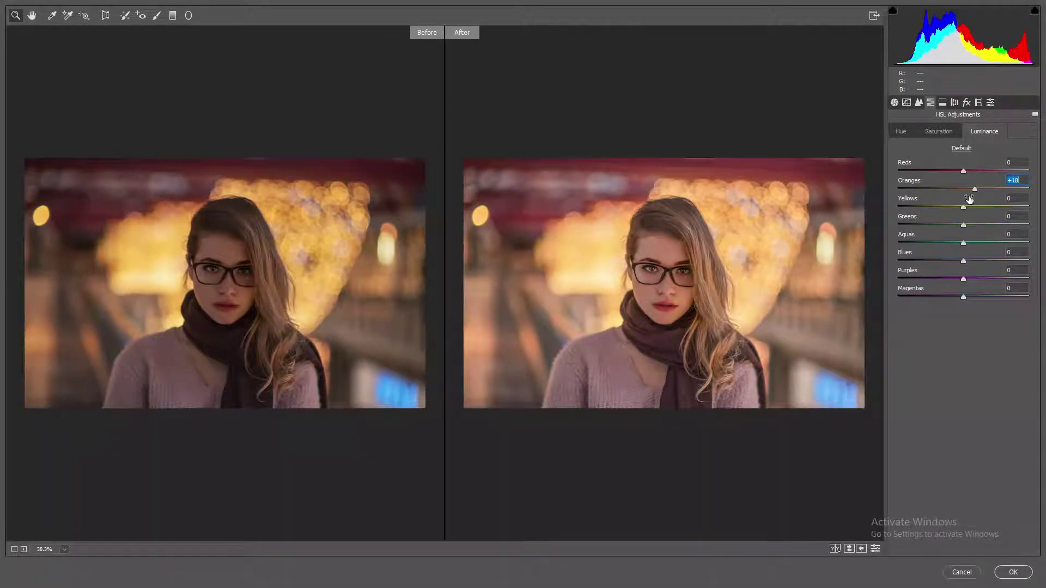
left_click_drag(963, 210, 962, 210)
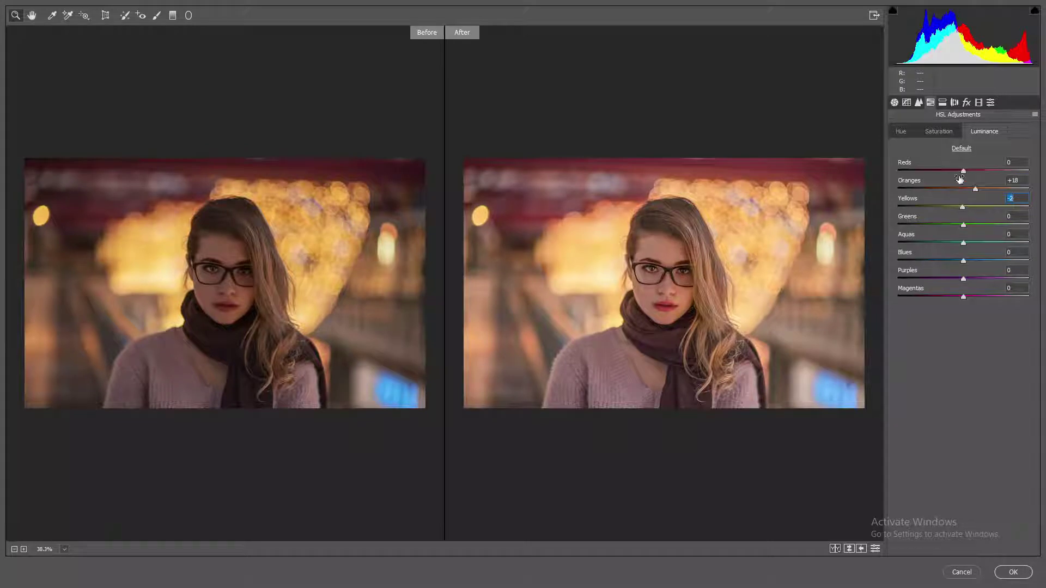
Step: Boost the Yellows saturation and apply the Camera Raw edits to the layer
left_click(939, 133)
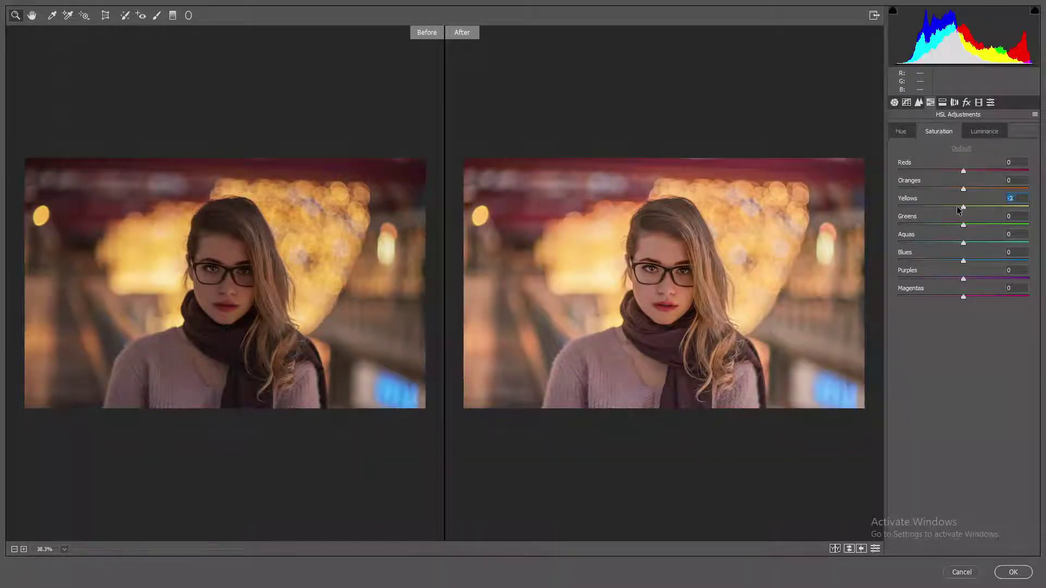
mouse_move(963, 208)
left_mouse_down()
mouse_move(954, 208)
mouse_move(970, 210)
mouse_move(966, 188)
left_mouse_up()
left_click(965, 189)
left_click(1010, 572)
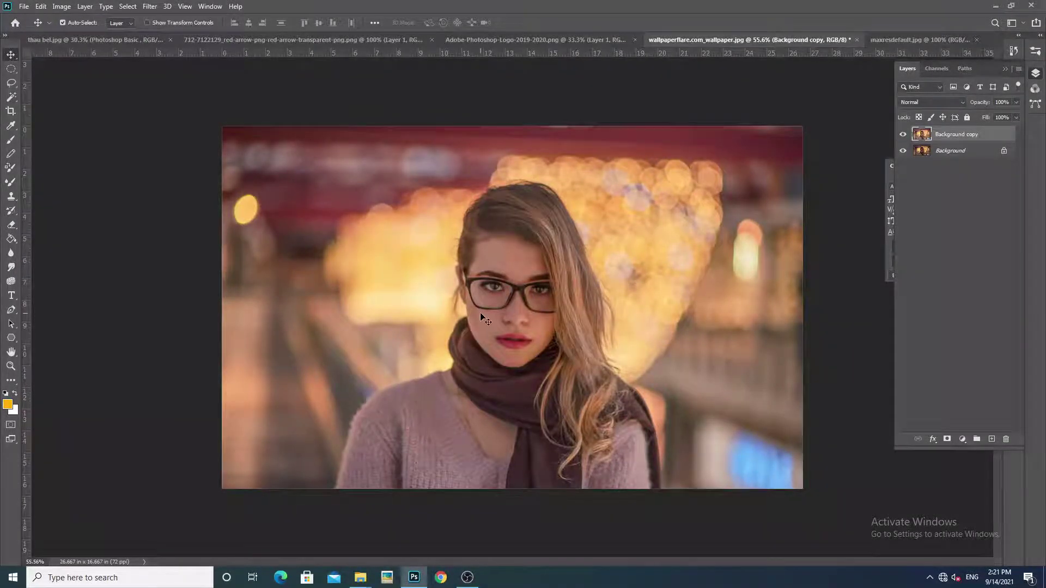
Step: Create Group 1 and move the Background copy layer into it
scroll(480, 313, "up", 3)
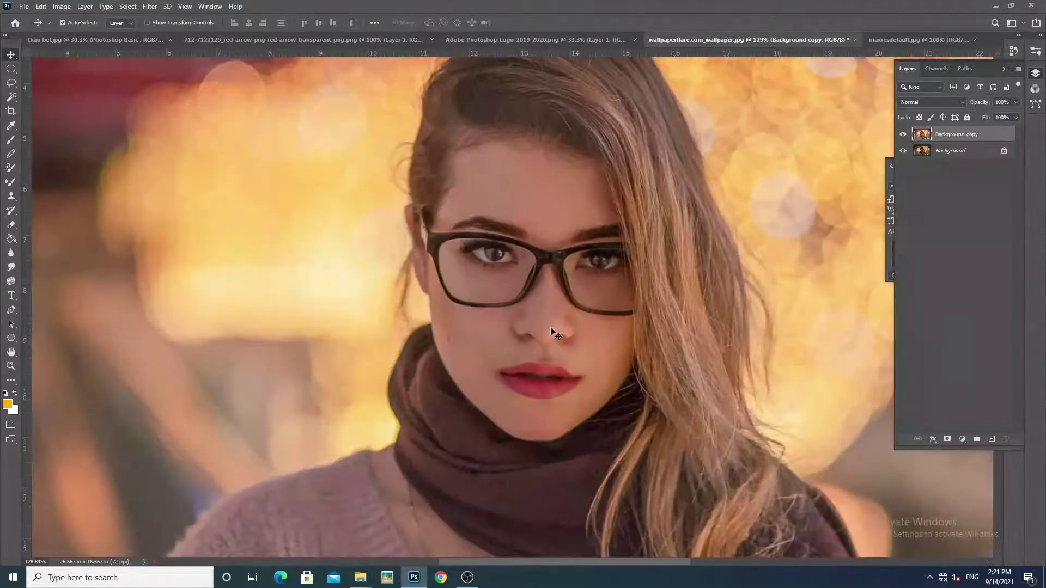
scroll(550, 327, "down", 3)
scroll(595, 317, "down", 2)
scroll(577, 313, "up", 2)
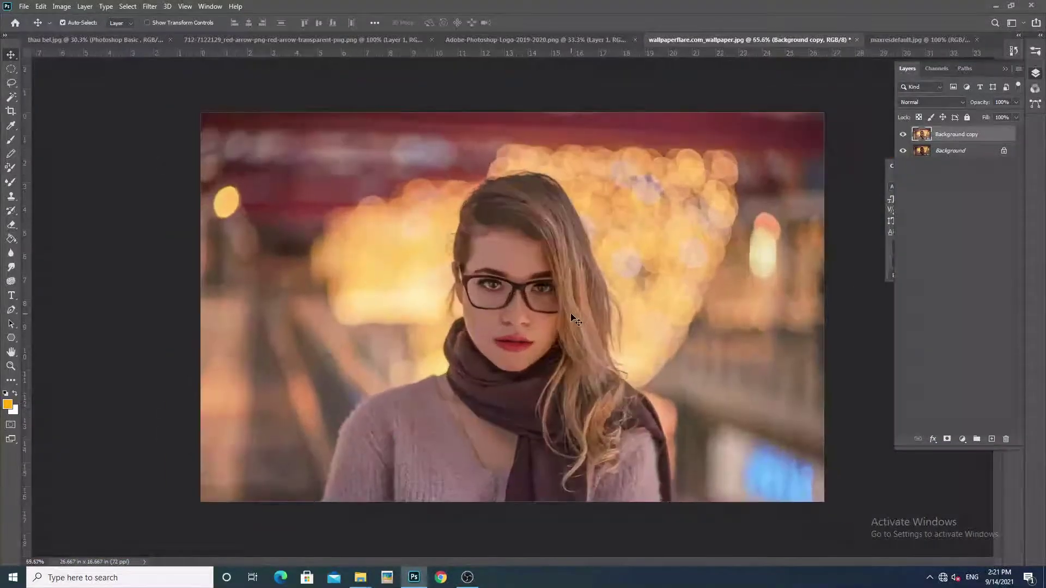
scroll(570, 313, "up", 2)
scroll(570, 313, "down", 1)
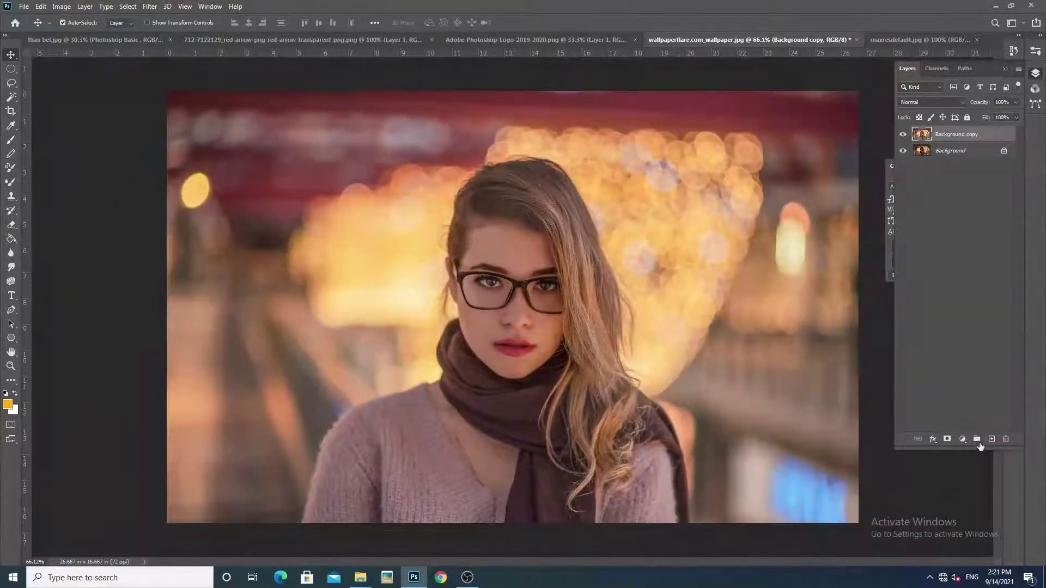
left_click(977, 438)
left_click(915, 133)
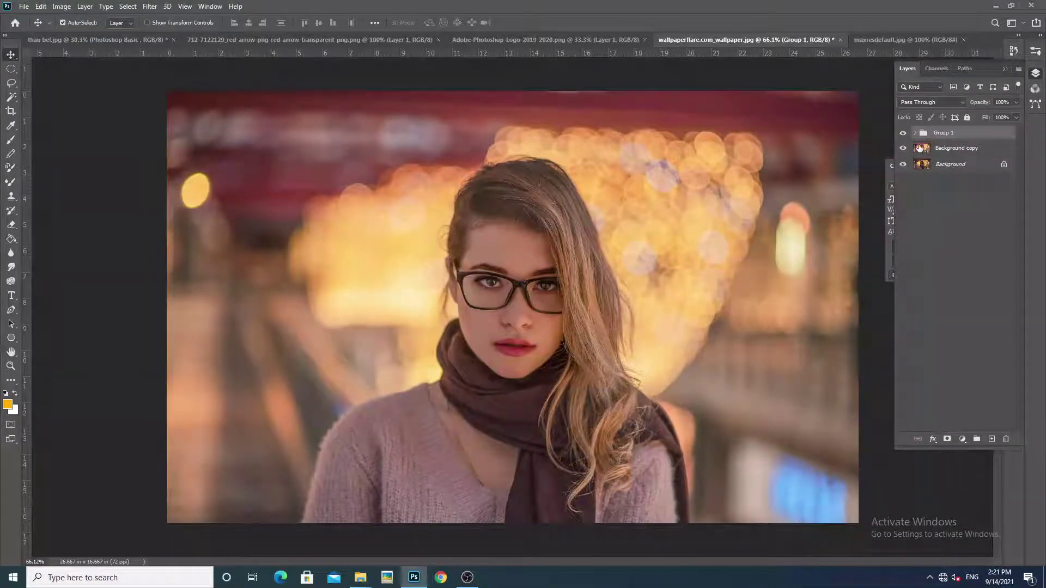
left_click_drag(951, 152, 949, 137)
Step: Stamp all visible layers into a merged Layer 1 with Ctrl+Alt+Shift+E
key("ctrl")
key("ctrl+shift+alt+e")
scroll(414, 311, "up", 5)
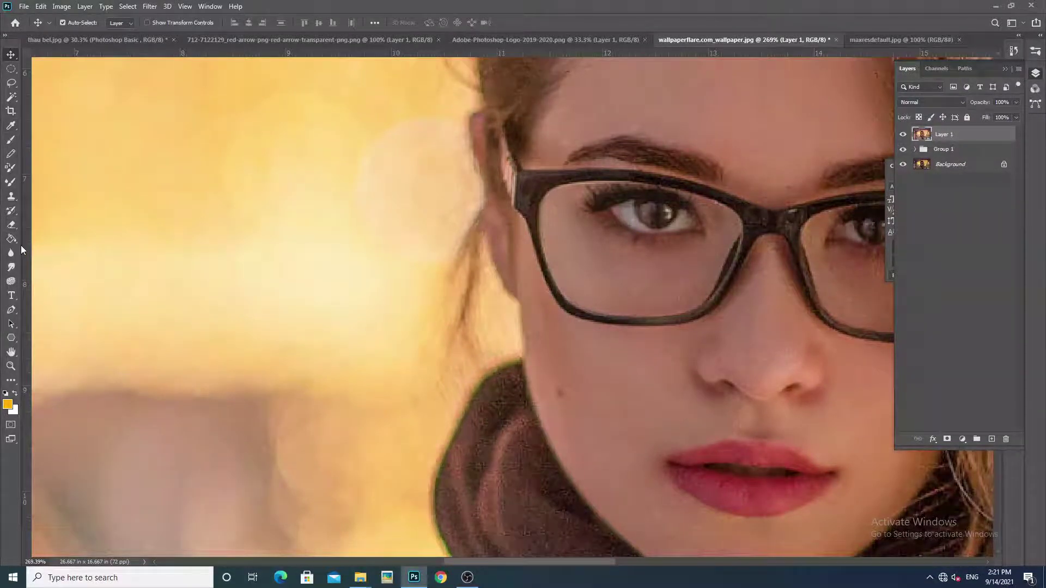
Step: Hide the panels for a larger canvas and spot-heal the mole on her lower cheek
left_click(210, 7)
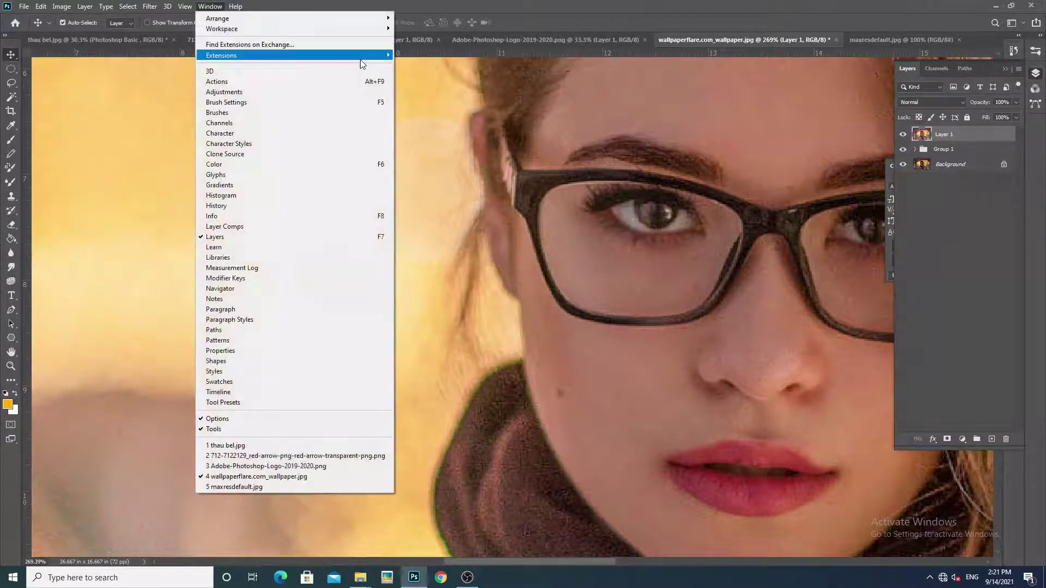
mouse_move(246, 29)
left_click(429, 79)
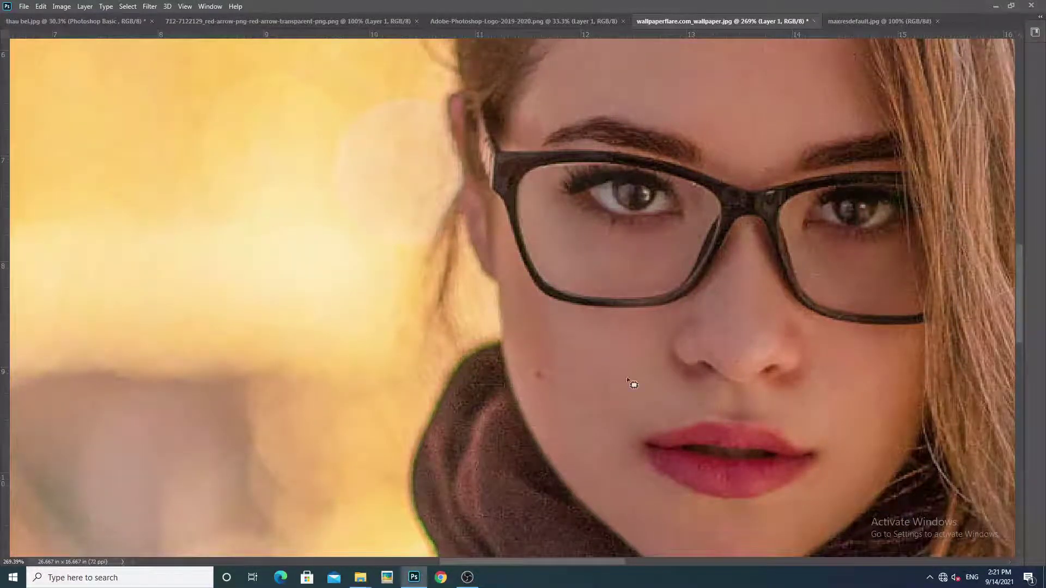
scroll(546, 370, "up", 3)
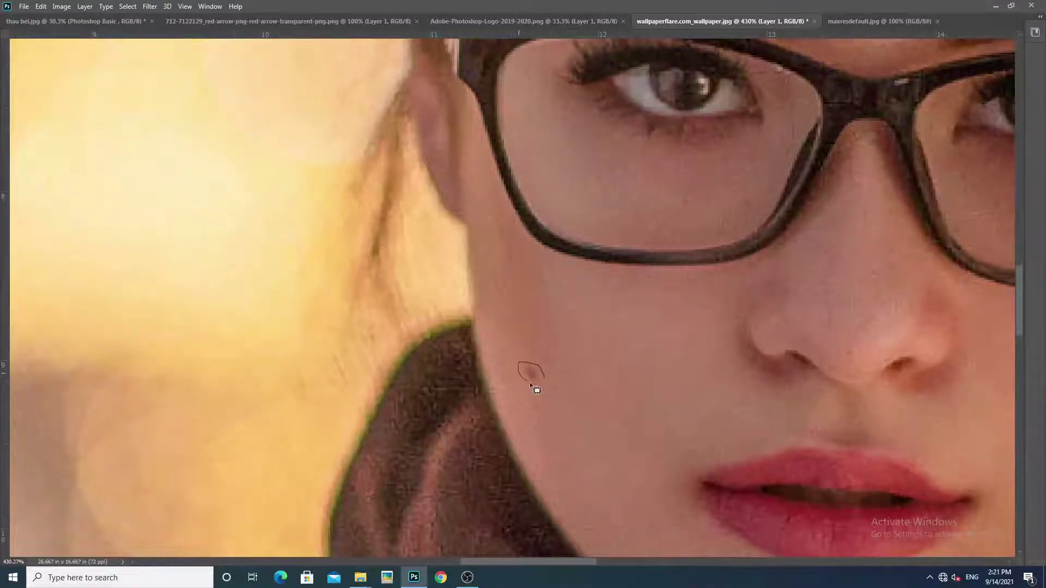
left_click_drag(530, 381, 541, 359)
scroll(541, 358, "down", 4)
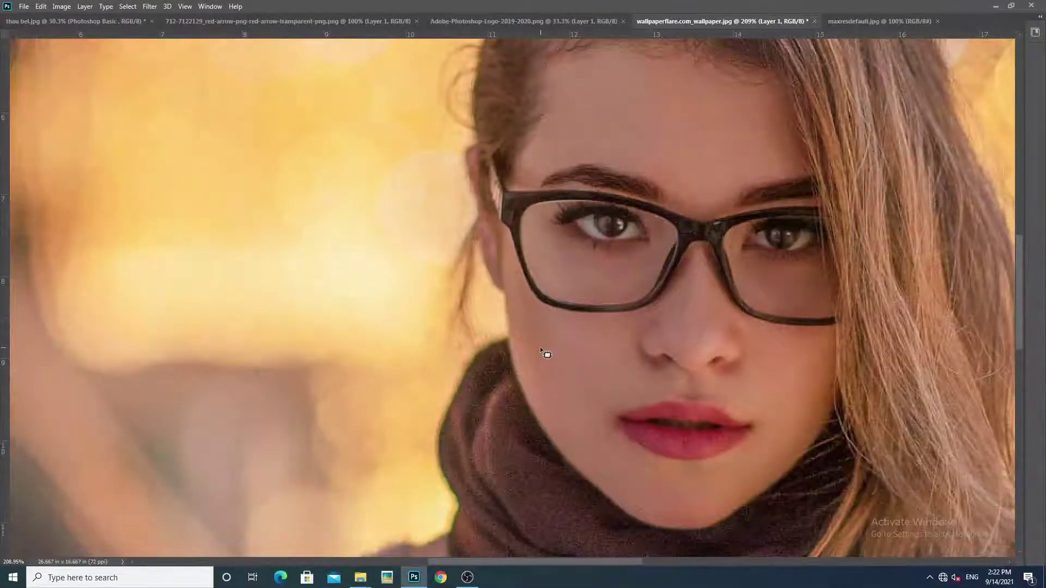
scroll(540, 352, "down", 3)
scroll(540, 352, "down", 2)
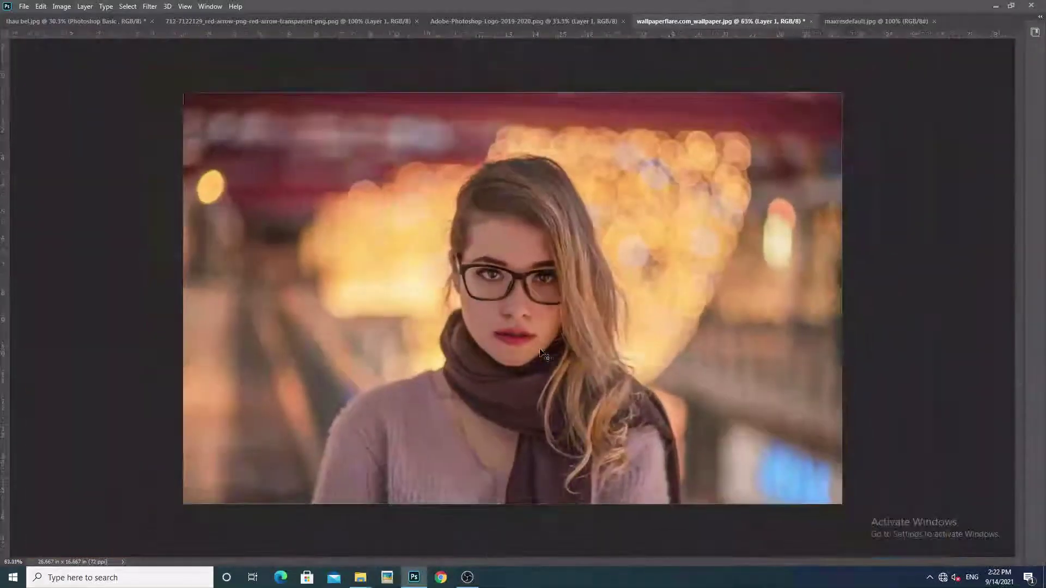
scroll(540, 353, "up", 1)
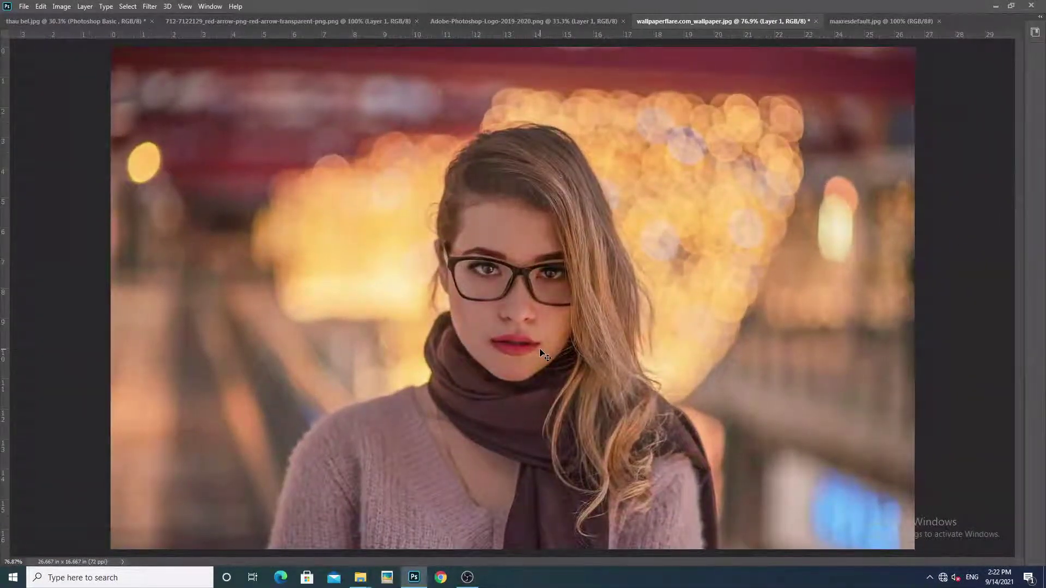
left_click(210, 6)
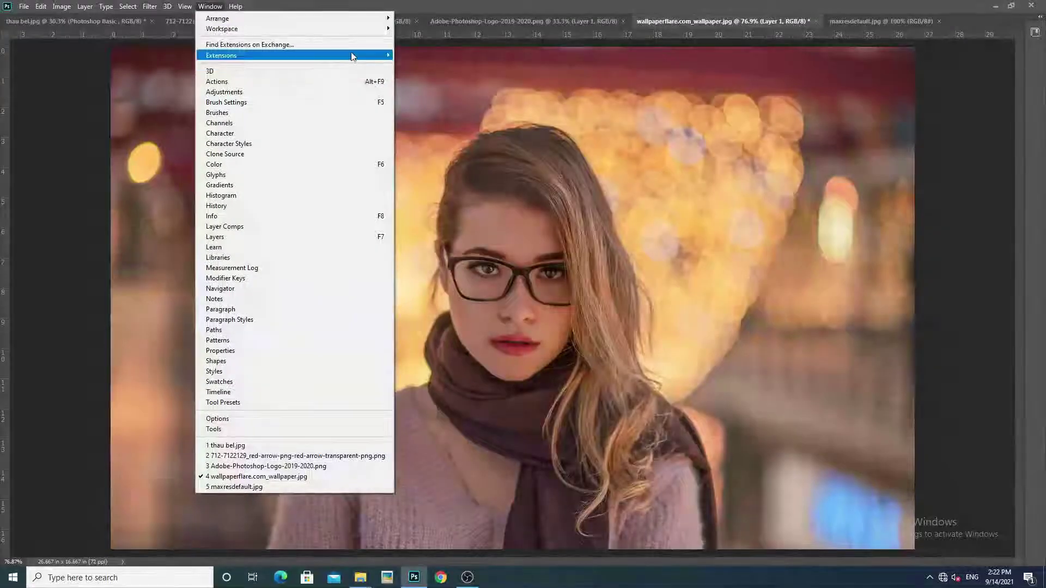
Step: Restore the workspace, move Layer 1 into Group 1, and switch to maxresdefault.jpg
left_click(451, 77)
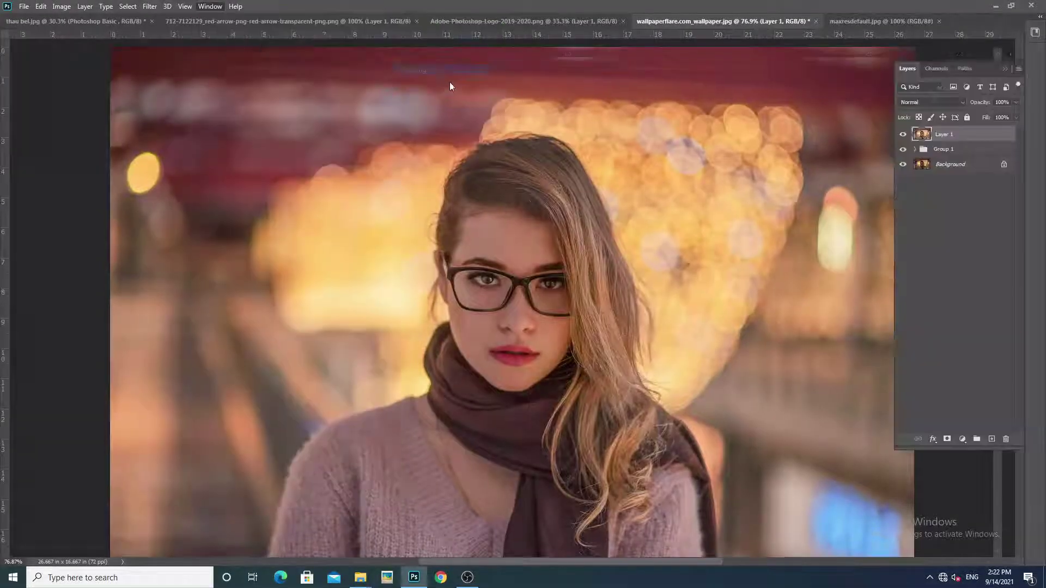
scroll(380, 306, "down", 1)
scroll(532, 345, "up", 2)
scroll(532, 345, "up", 1)
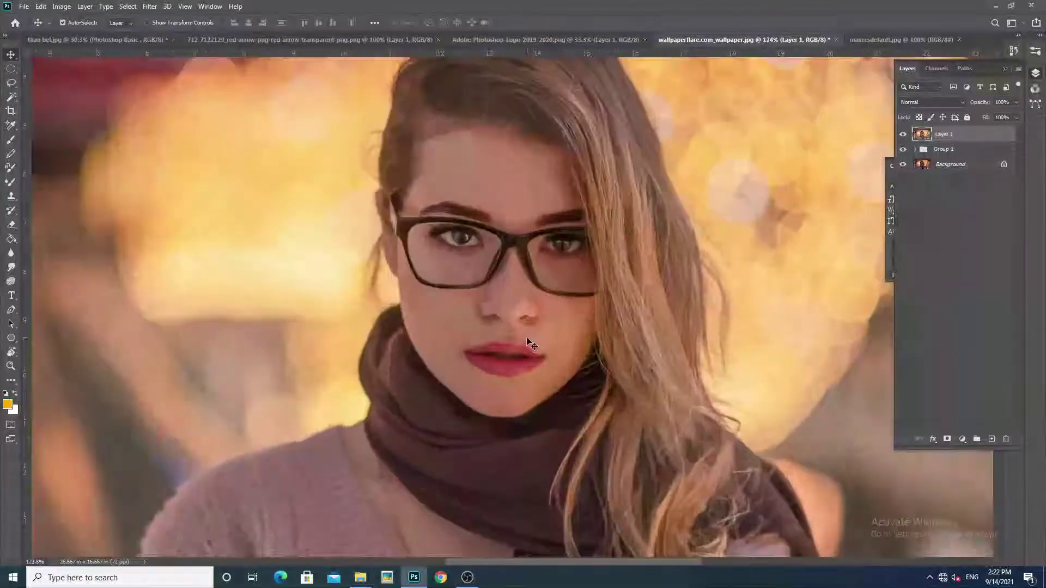
scroll(532, 344, "down", 2)
scroll(531, 345, "down", 1)
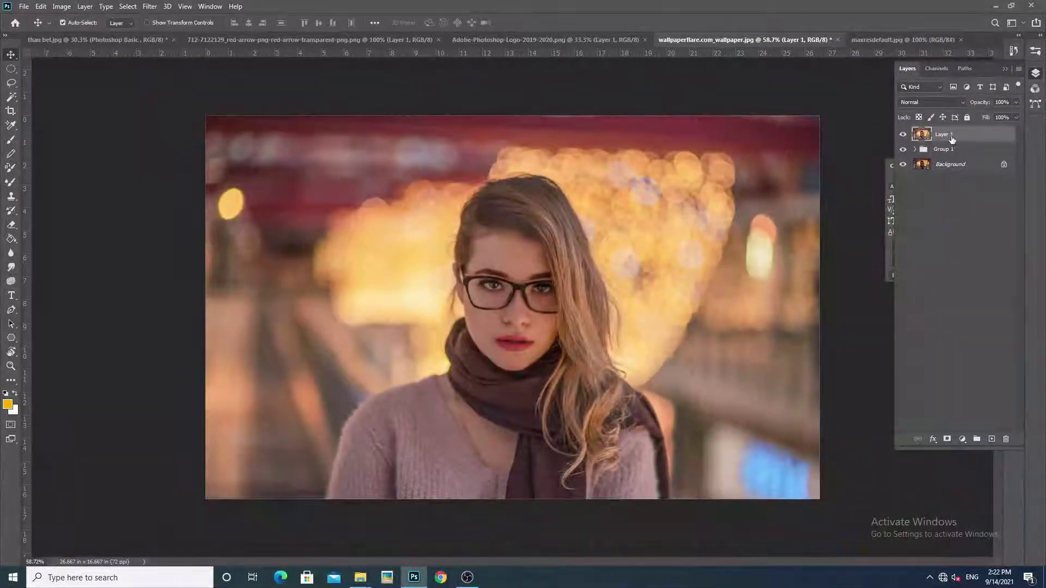
left_click_drag(952, 140, 942, 150)
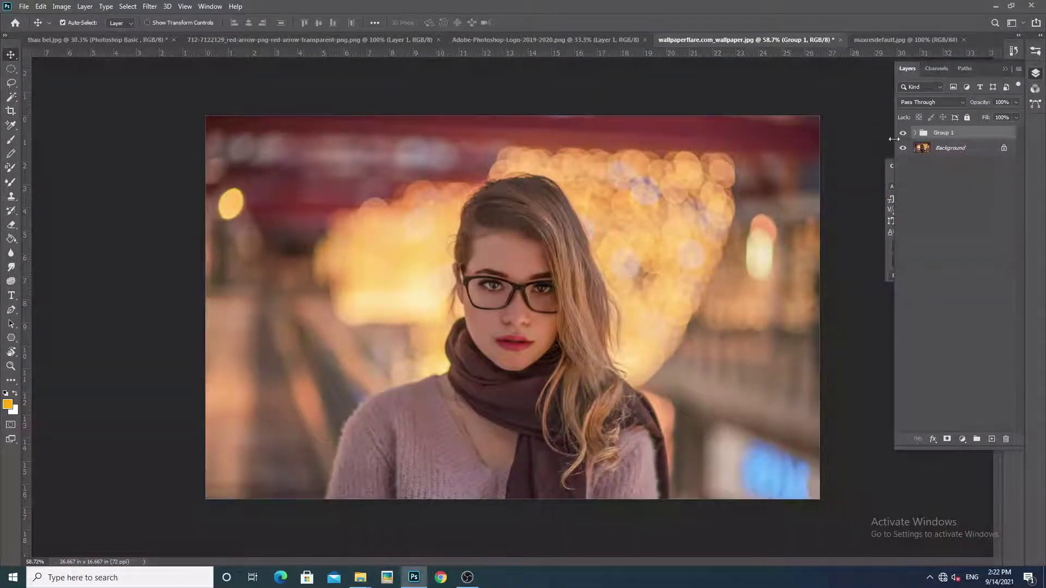
left_click(887, 40)
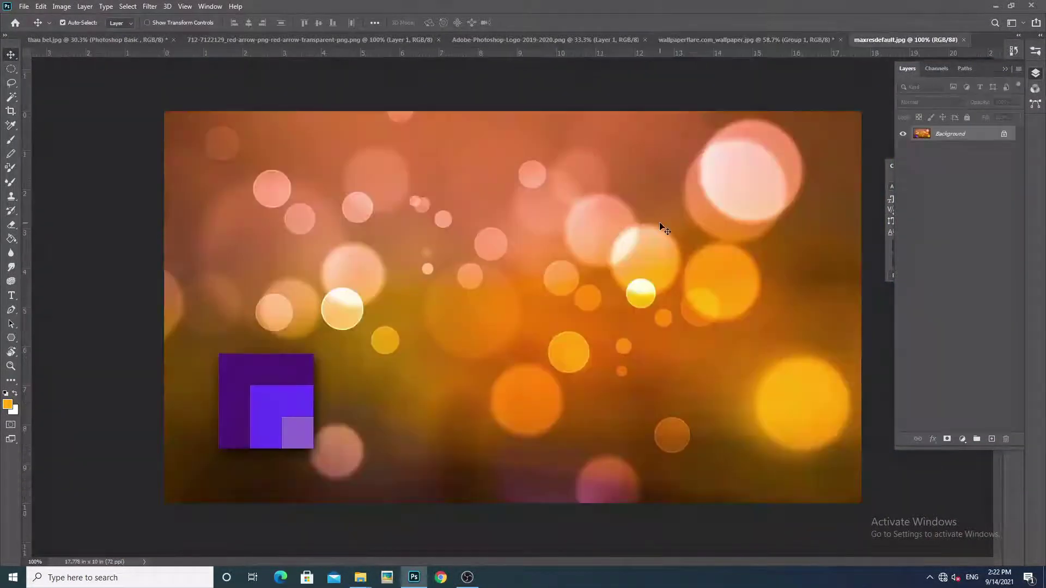
Step: Paste the whole bokeh image into the portrait as Layer 2, scaled up to cover the photo
key("ctrl+a")
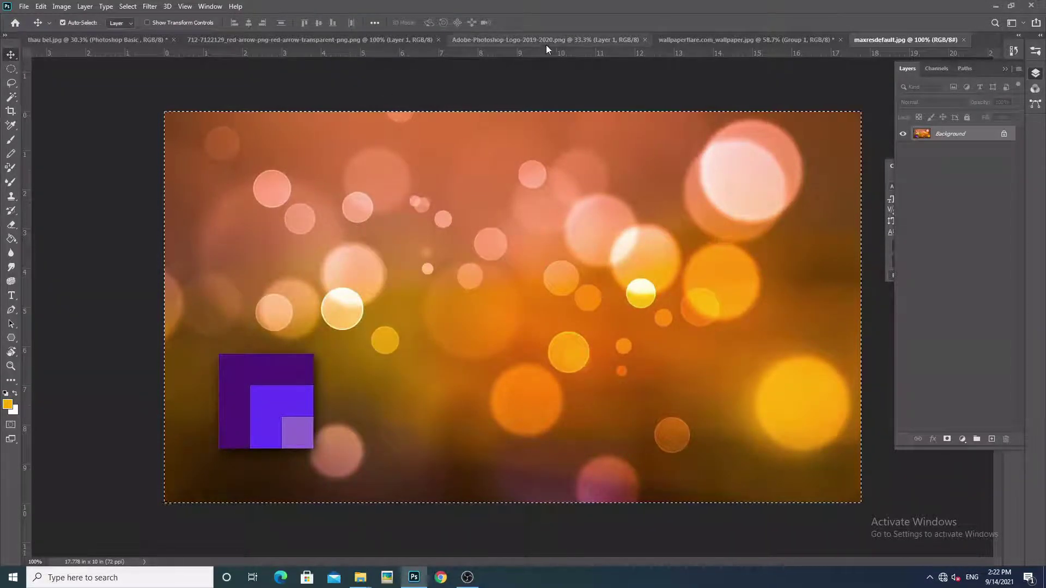
left_click(721, 40)
key("ctrl+v")
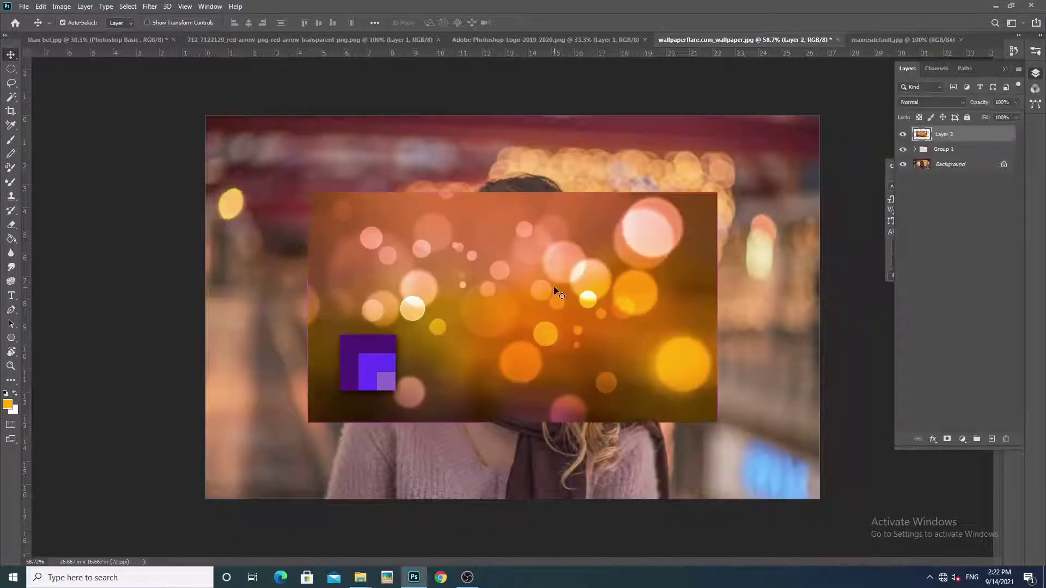
key("ctrl+t")
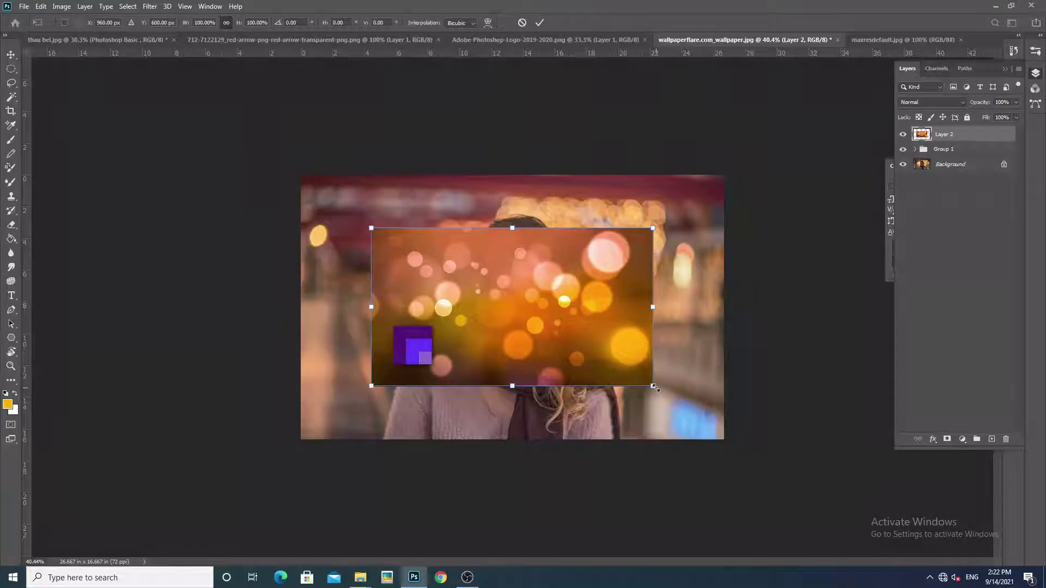
mouse_move(652, 386)
left_mouse_down()
mouse_move(755, 454)
mouse_move(783, 459)
left_mouse_up()
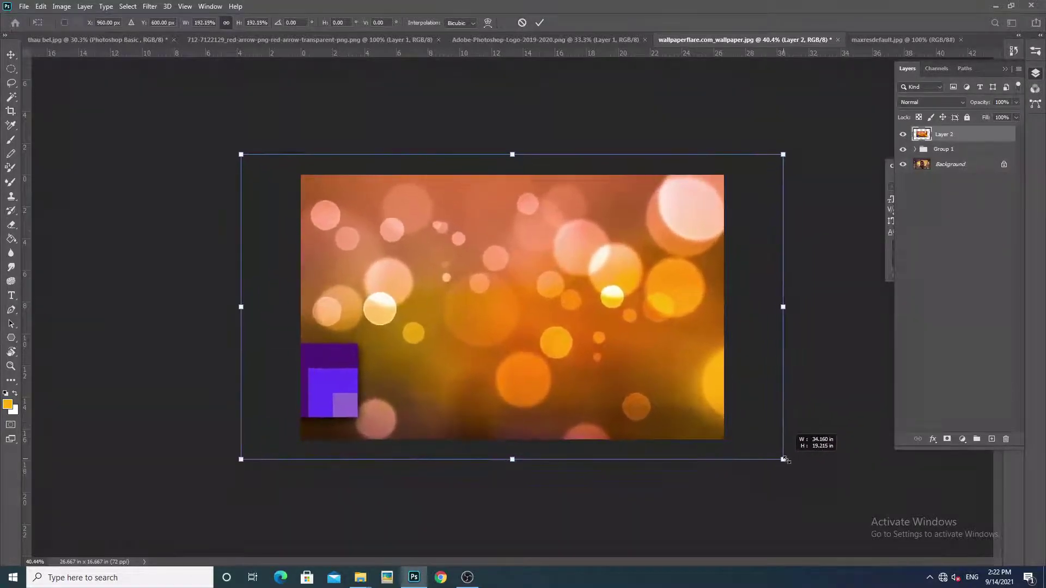
left_click_drag(676, 368, 615, 375)
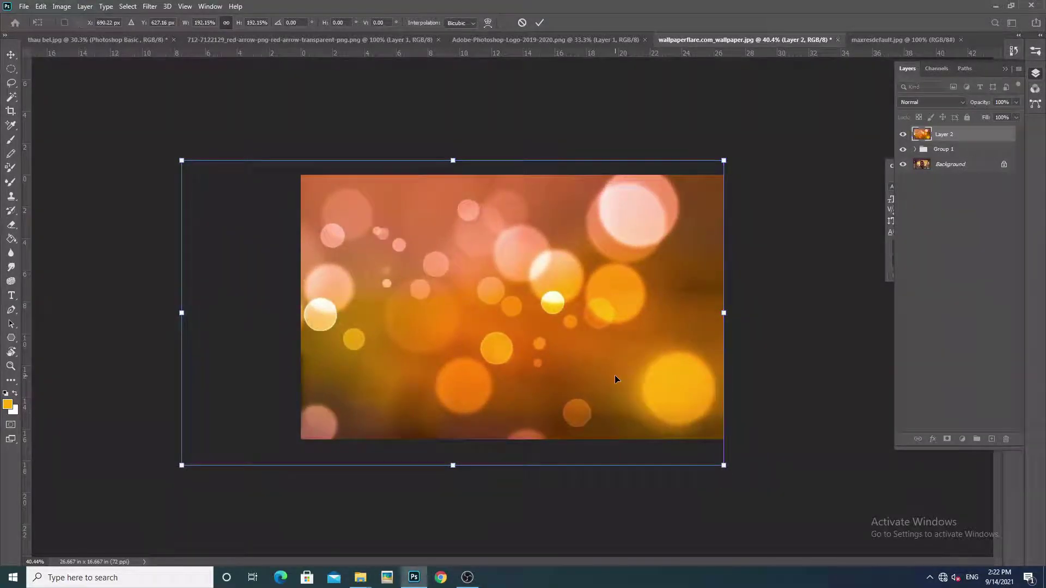
key("Return")
left_click(949, 102)
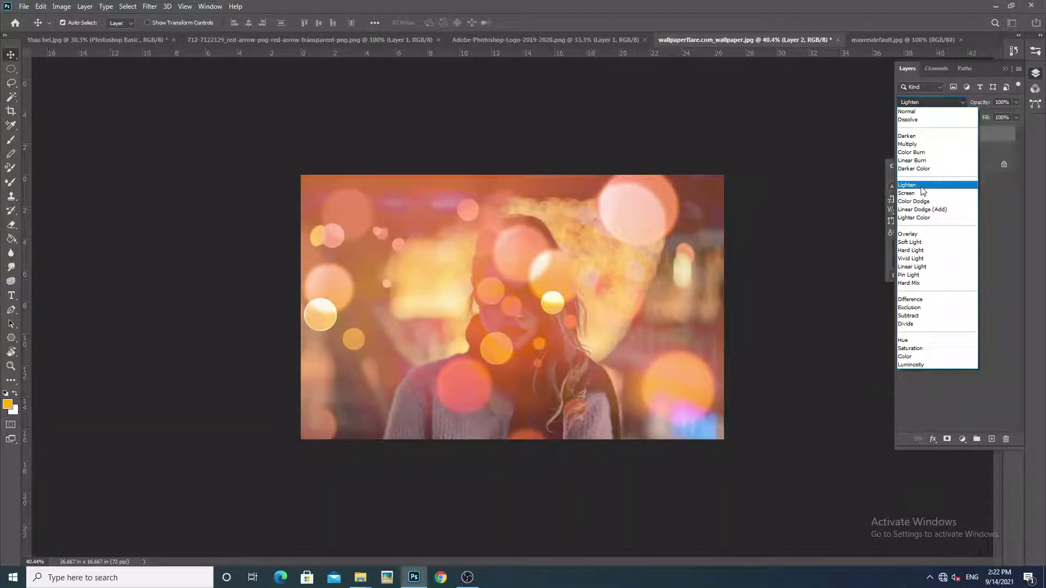
Step: Step the bokeh layer through Screen, Overlay, Hard Light, Linear Light and on to Subtract
left_click(922, 192)
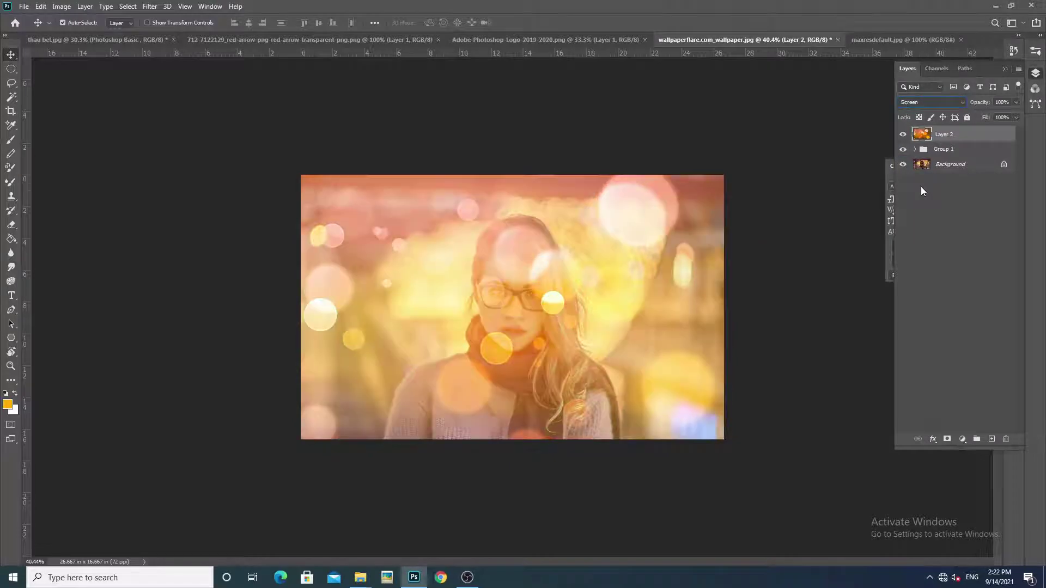
key("Down")
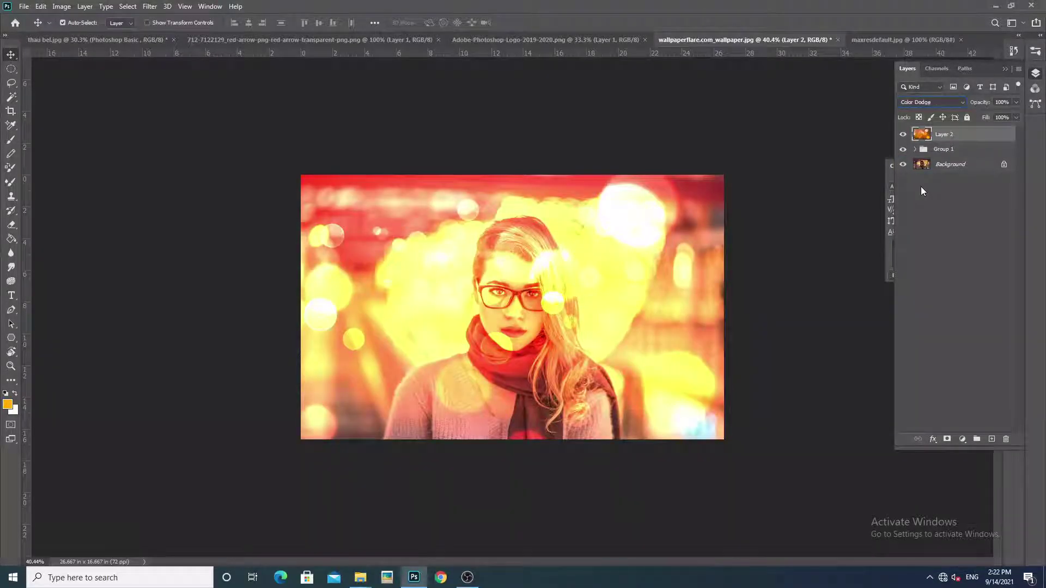
key("Down")
key("Down")
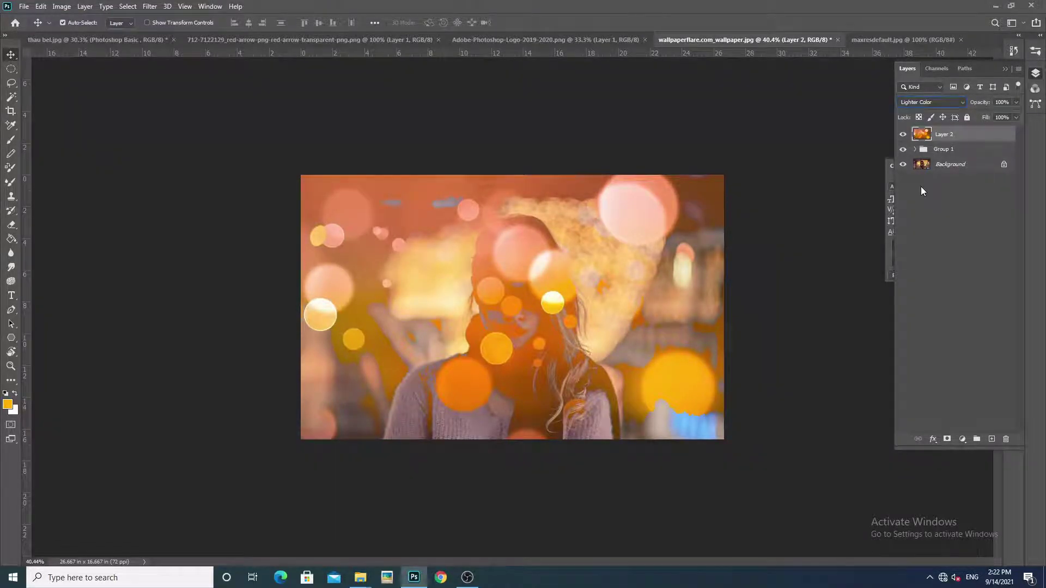
key("Down")
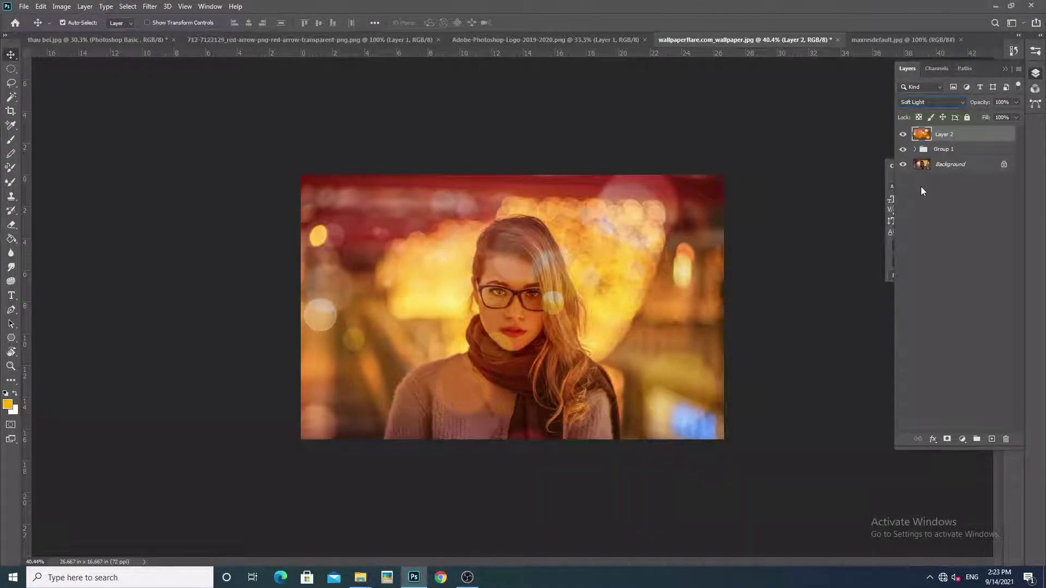
key("Down")
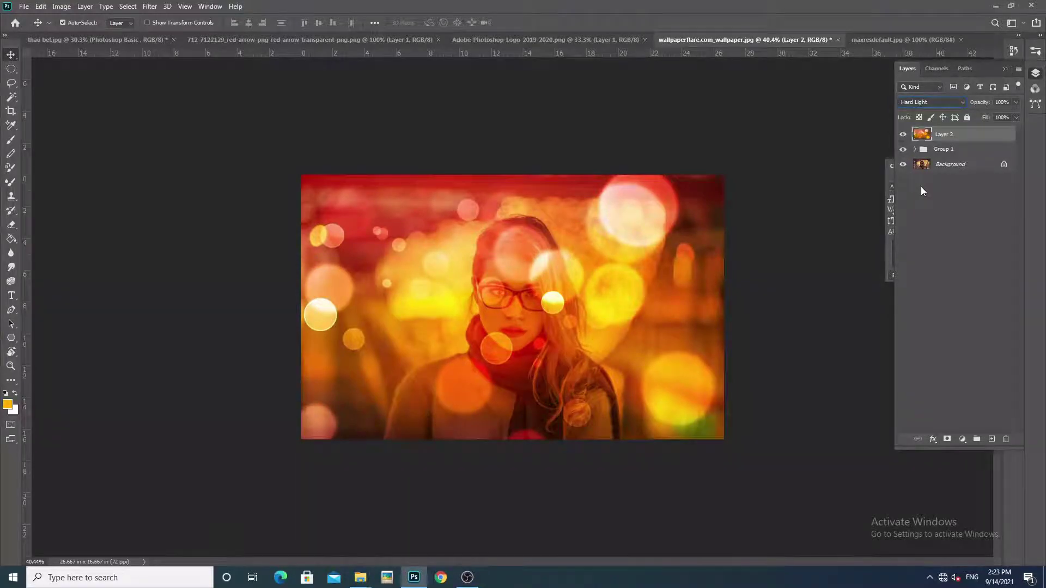
key("Down")
key("Down")
key("Down")
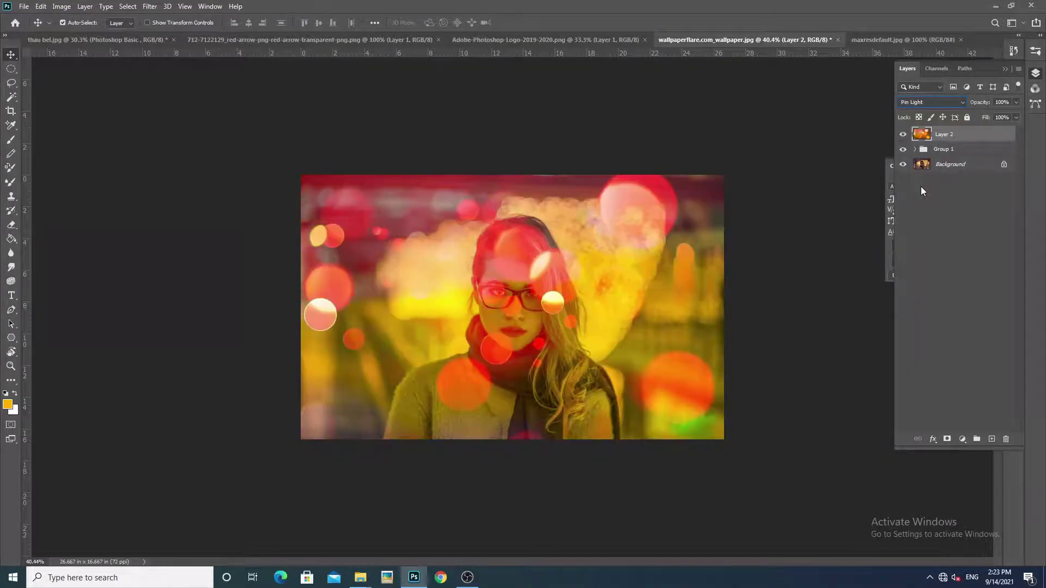
key("Down")
key("Down")
key("Down")
key("Down")
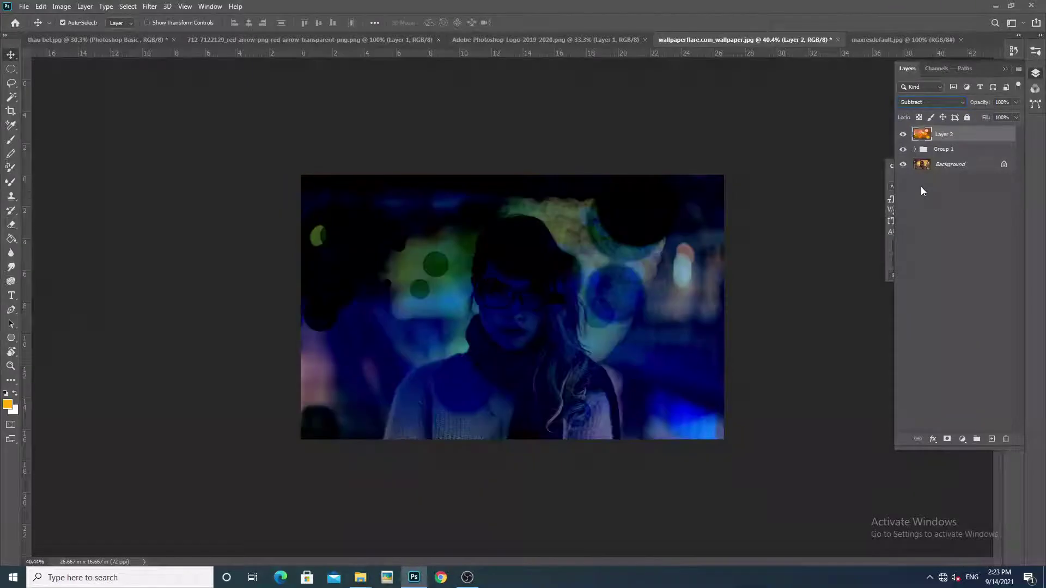
key("Down")
key("Down")
key("Down")
key("Down")
key("Down")
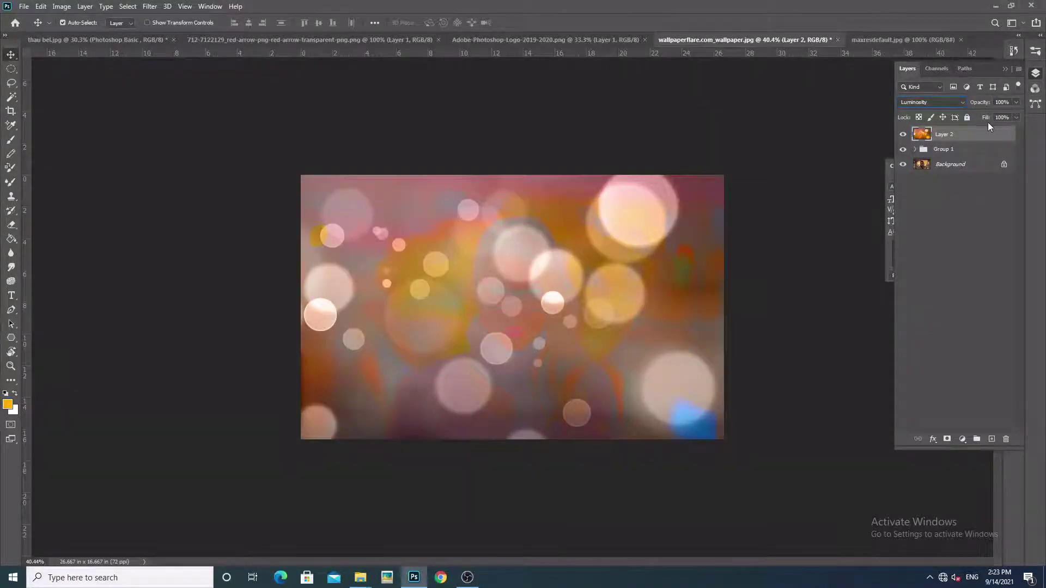
Step: Set the bokeh layer to Normal blending at 43% opacity and add a layer mask
left_click(932, 102)
left_click(934, 112)
left_click_drag(987, 104, 961, 115)
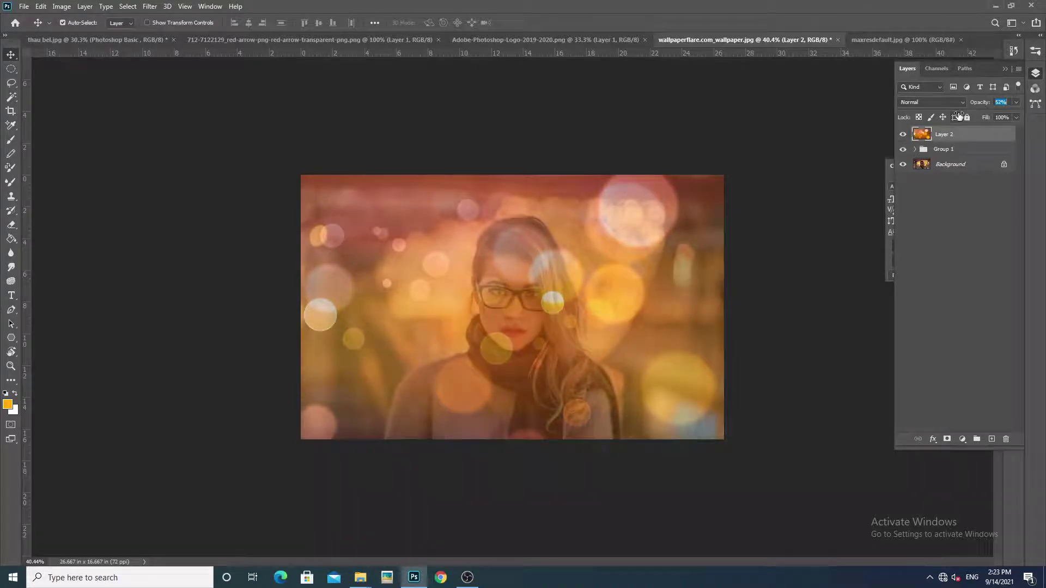
left_click_drag(957, 116, 954, 120)
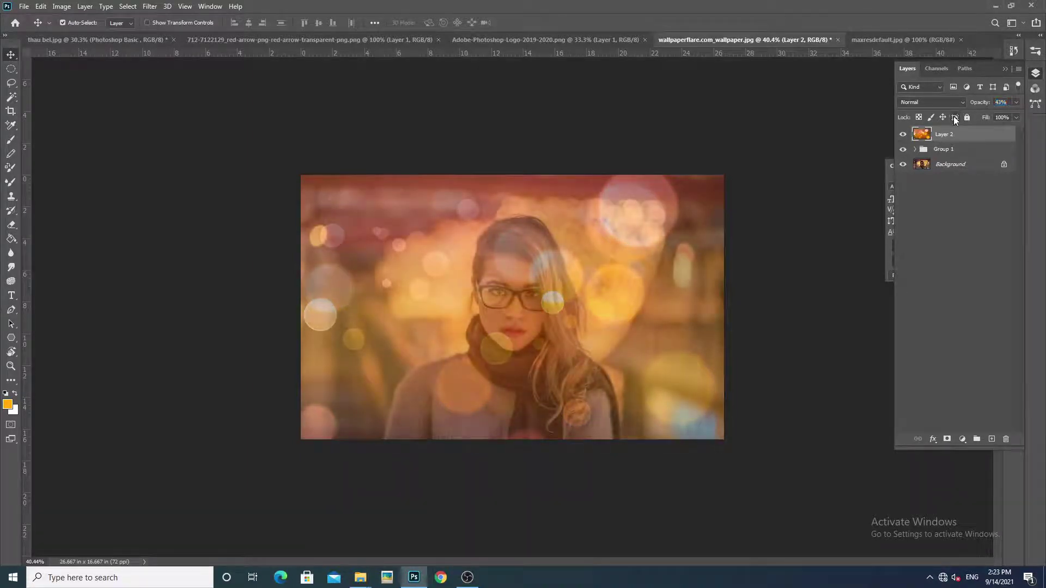
left_click(947, 439)
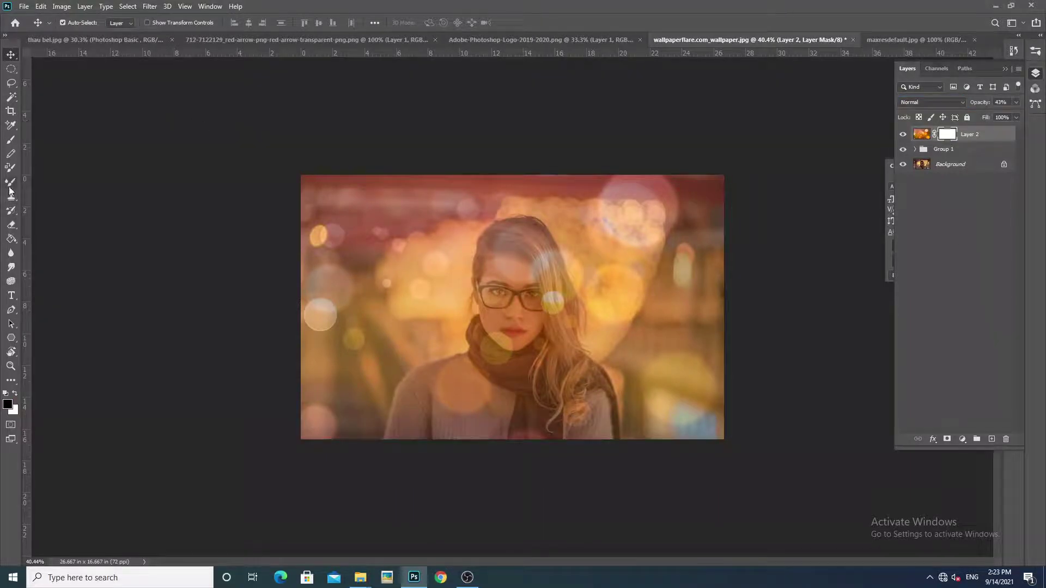
Step: Select the Brush tool with the Soft Round preset at about half opacity
left_click(11, 140)
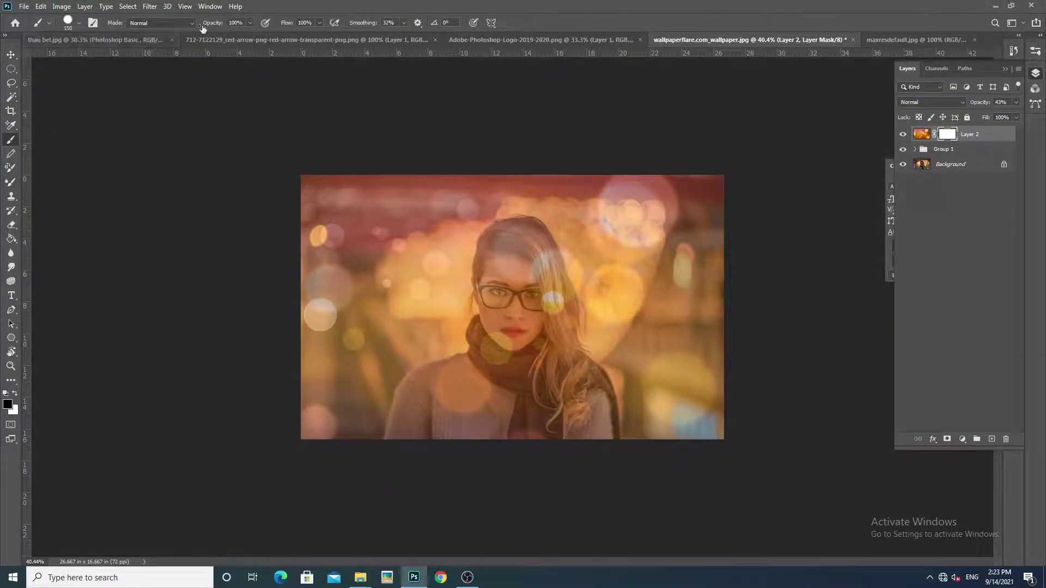
left_click_drag(216, 26, 195, 25)
left_click(76, 24)
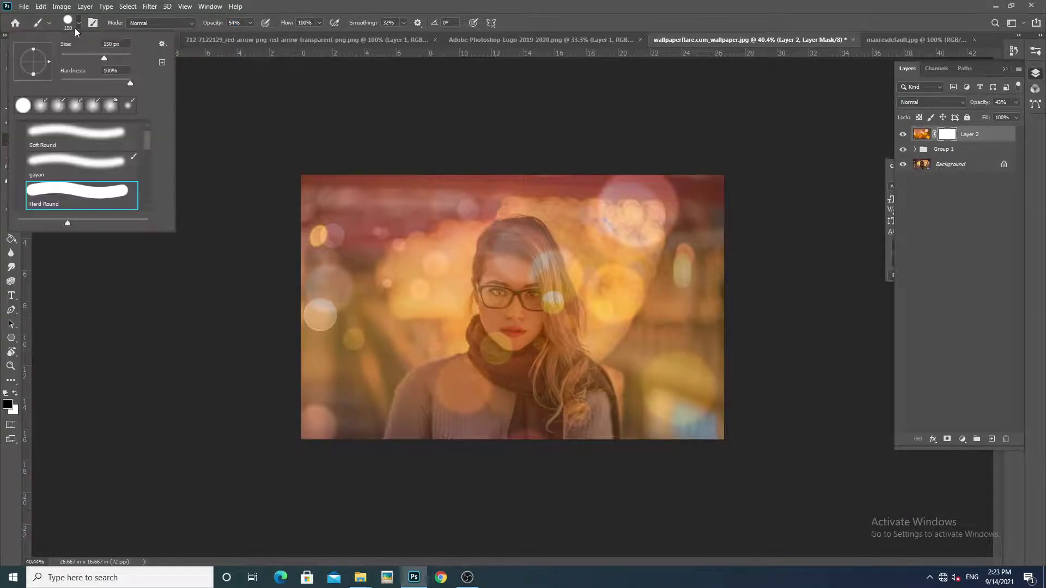
left_click(54, 129)
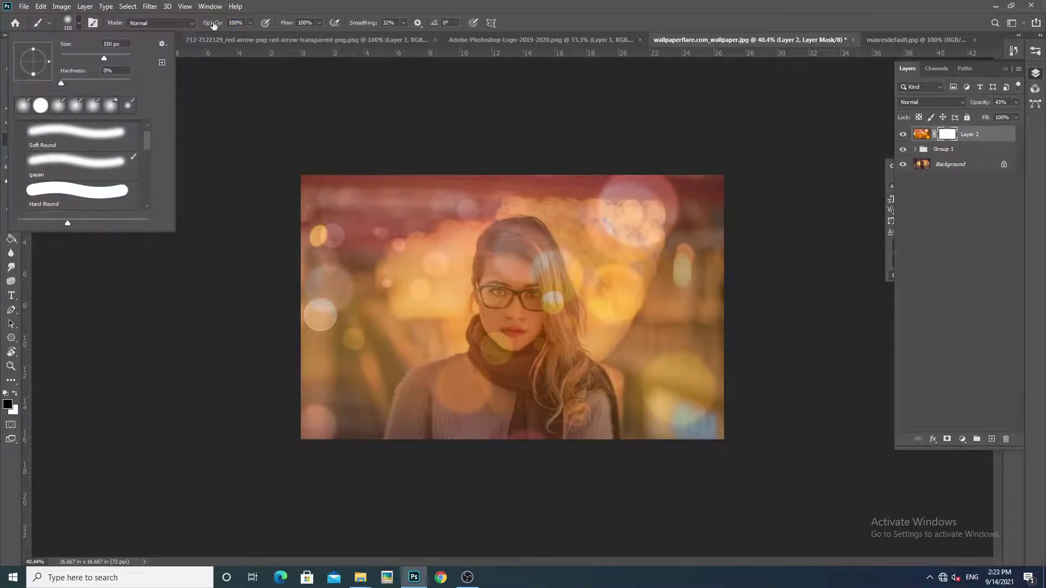
left_click_drag(214, 26, 185, 26)
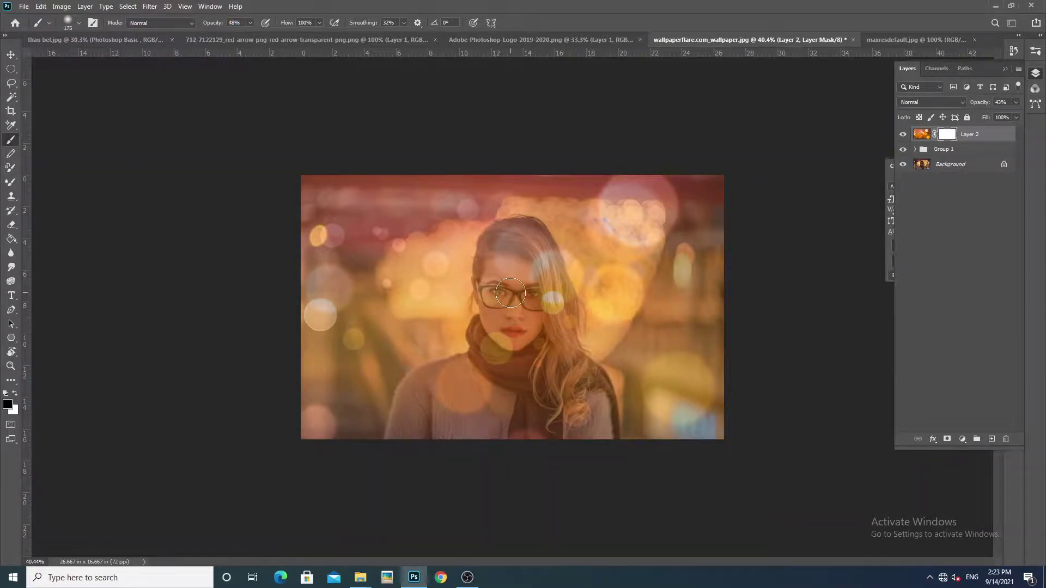
Step: Enlarge the brush, paint the bokeh off her face and hair, and set opacity to 51%
key("bracketright")
key("bracketright")
key("bracketright")
key("bracketright")
key("bracketright")
key("bracketright")
mouse_move(526, 284)
left_mouse_down()
mouse_move(527, 304)
mouse_move(582, 372)
mouse_move(521, 348)
left_mouse_up()
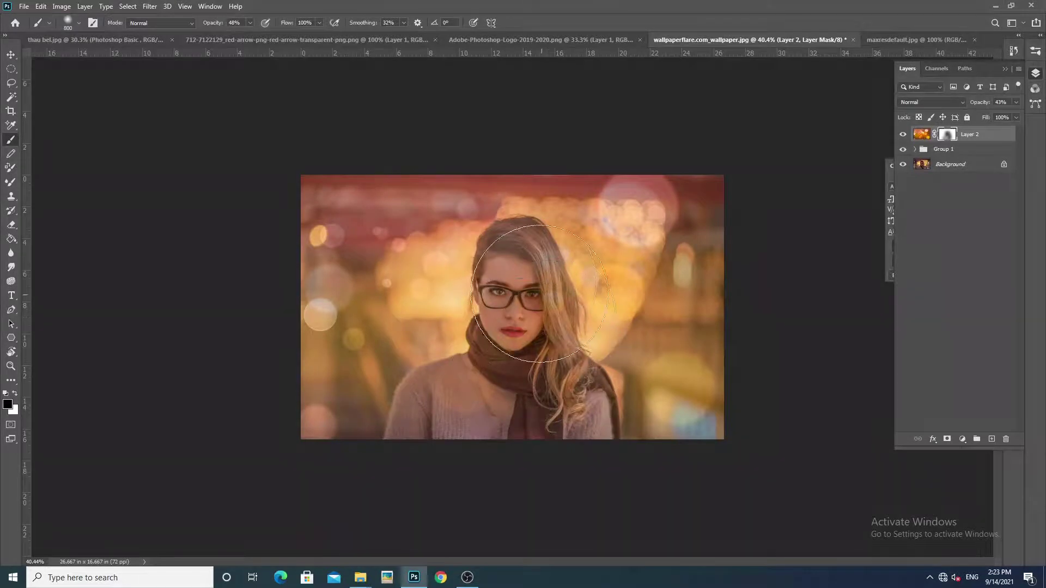
left_click_drag(982, 105, 988, 104)
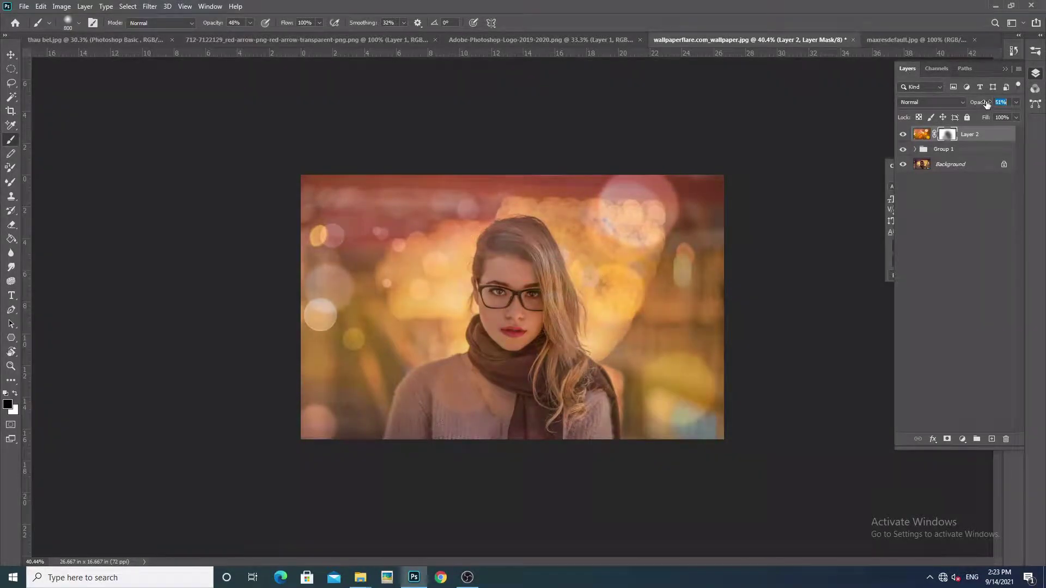
scroll(512, 307, "up", 3)
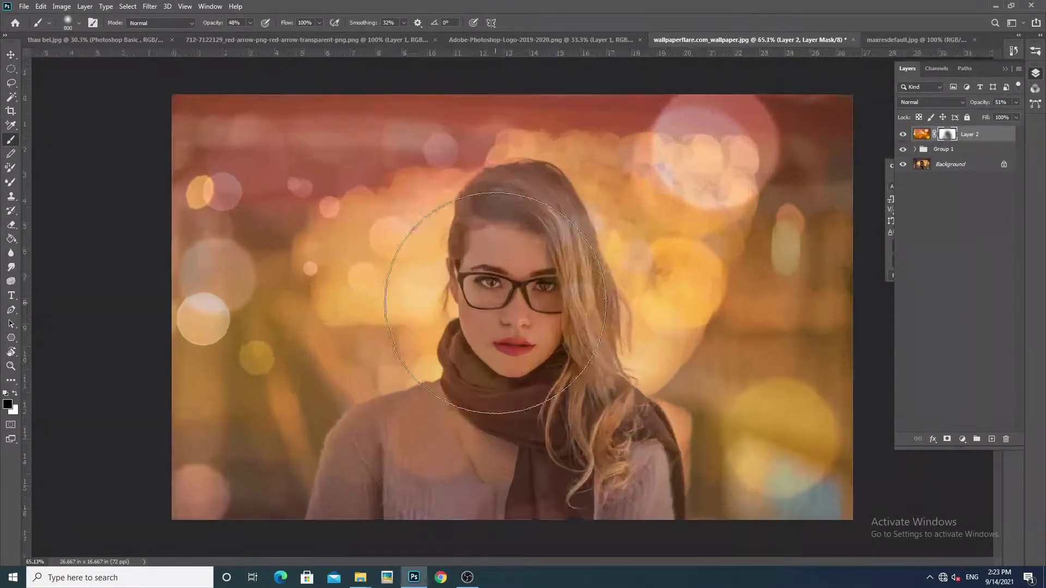
scroll(512, 307, "down", 2)
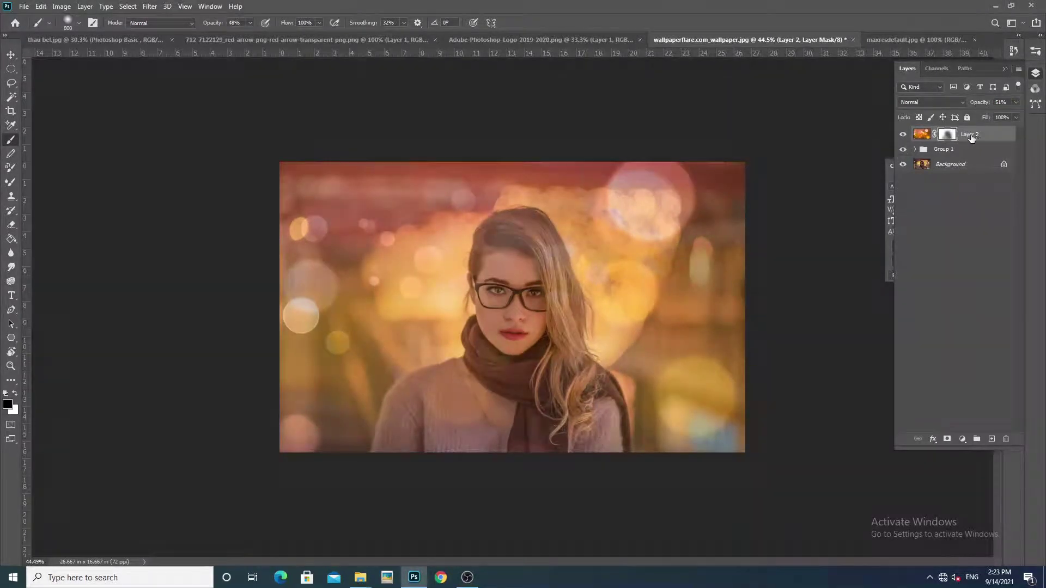
Step: Mask more bokeh off her face and sweater and raise the layer's opacity to 65%
left_click_drag(491, 340, 522, 386)
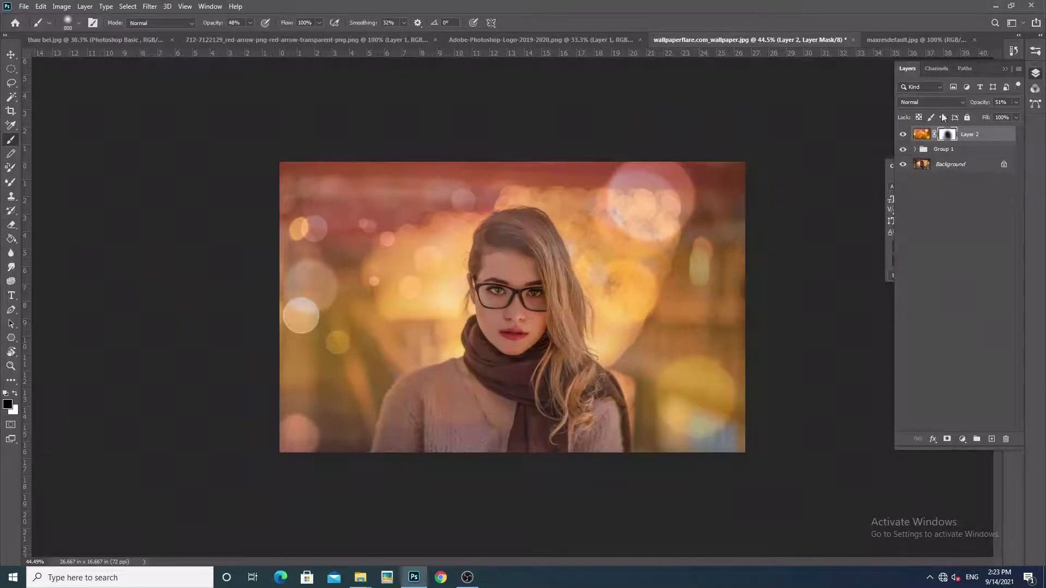
mouse_move(987, 105)
left_mouse_down()
mouse_move(998, 105)
mouse_move(976, 119)
left_mouse_up()
scroll(511, 306, "up", 3)
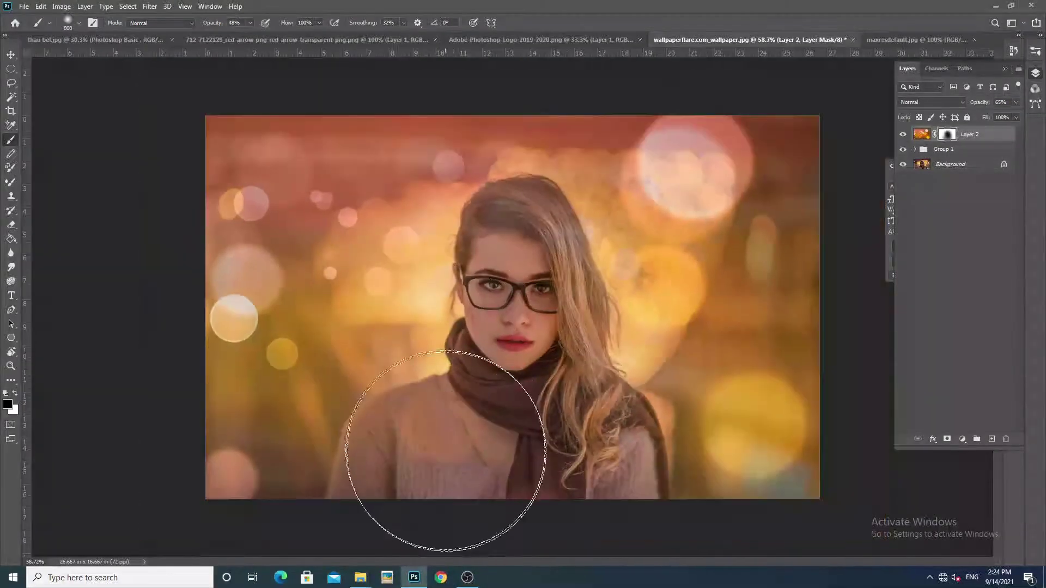
left_click_drag(446, 450, 522, 310)
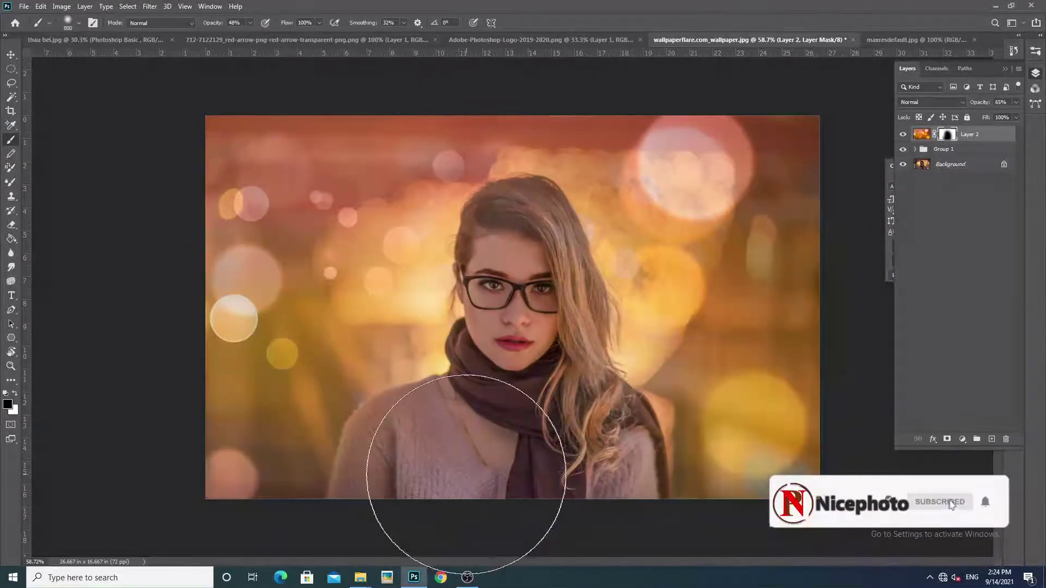
scroll(490, 463, "down", 3)
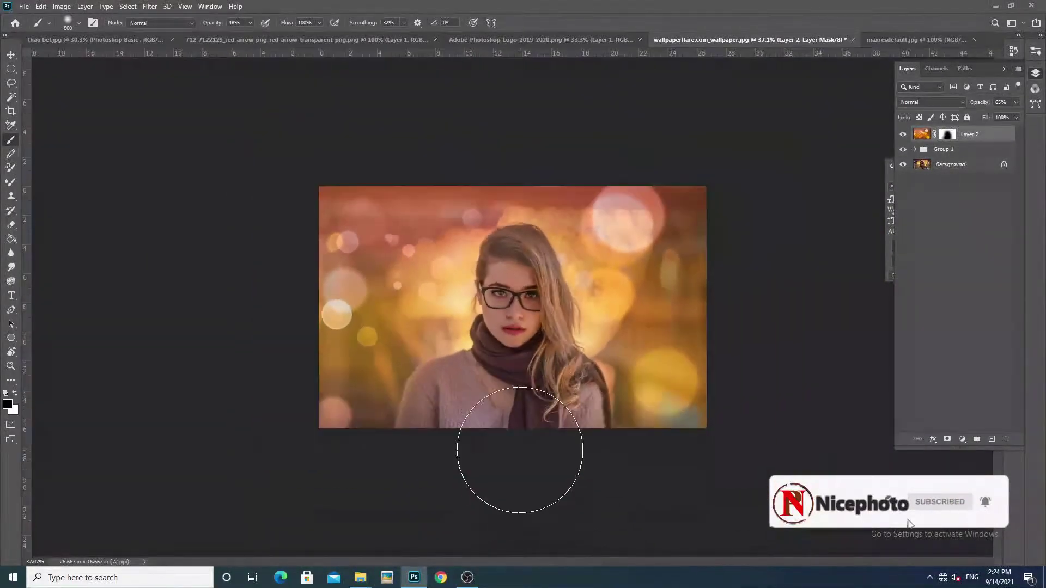
Step: Move bokeh Layer 2 into Group 1, then hide and show the group to compare
key("v")
left_click_drag(991, 134, 1006, 439)
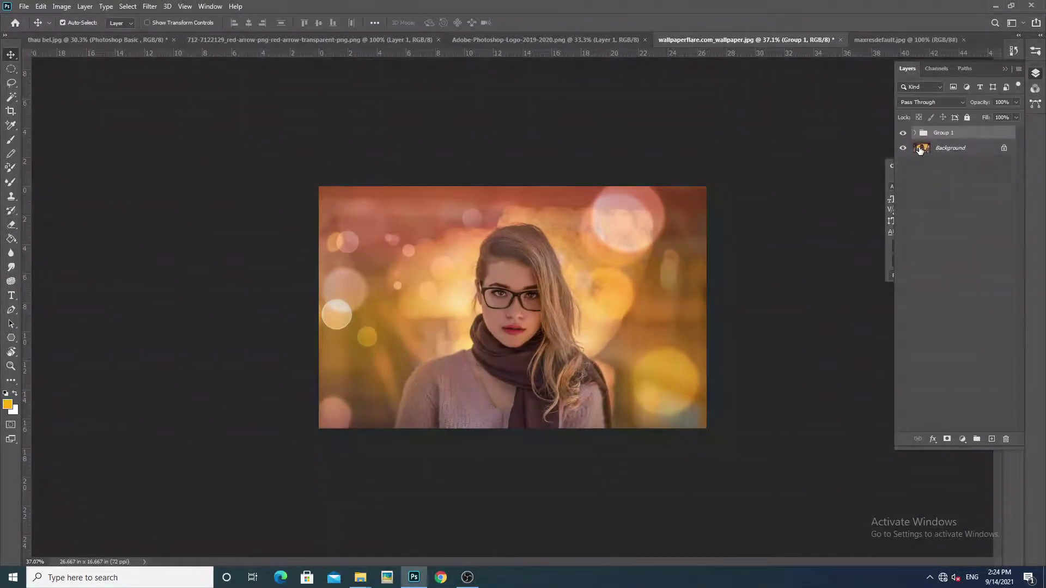
left_click(904, 133)
left_click(908, 136)
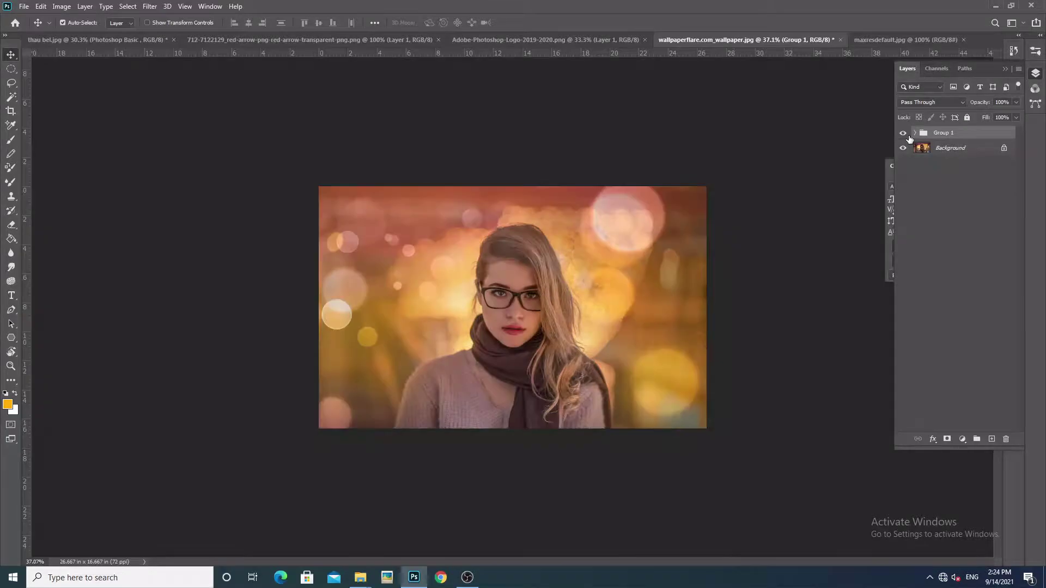